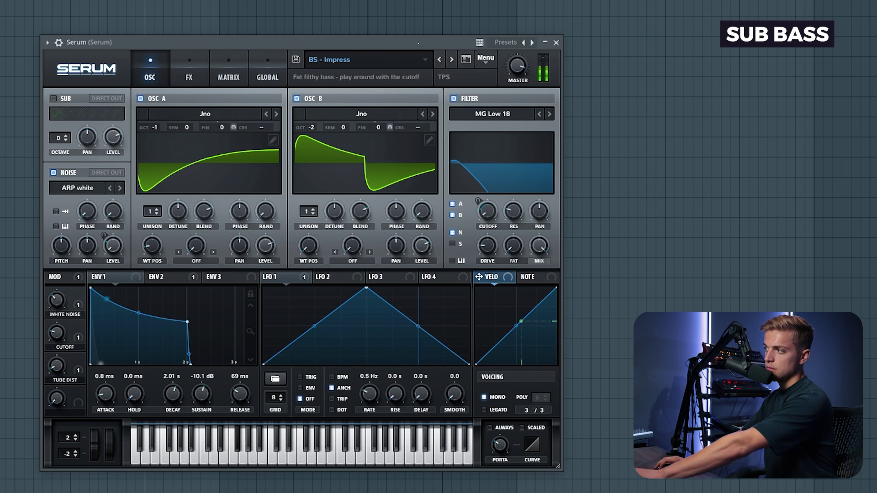
# Compare the BS - Impress patch's envelopes, bypass Env 2's filter cutoff modulation, and reactivate all its destinations.
pyautogui.click(162, 277)
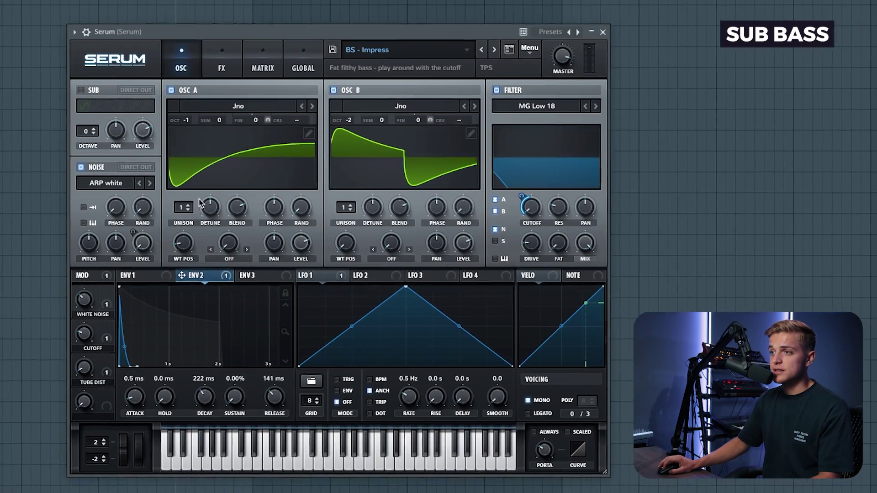
pyautogui.click(116, 276)
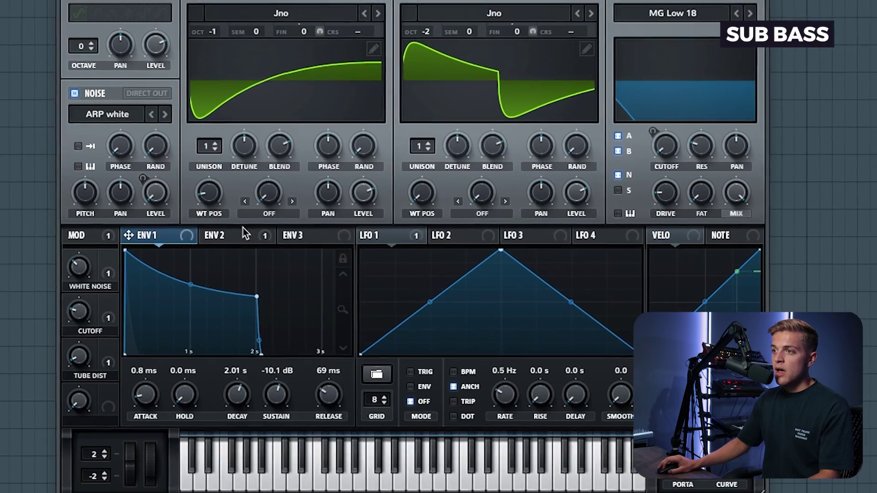
pyautogui.click(239, 249)
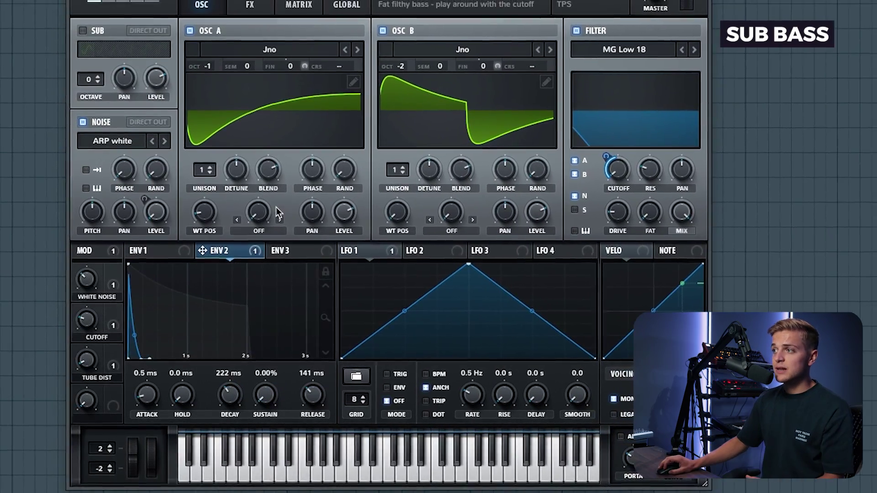
pyautogui.rightClick(248, 260)
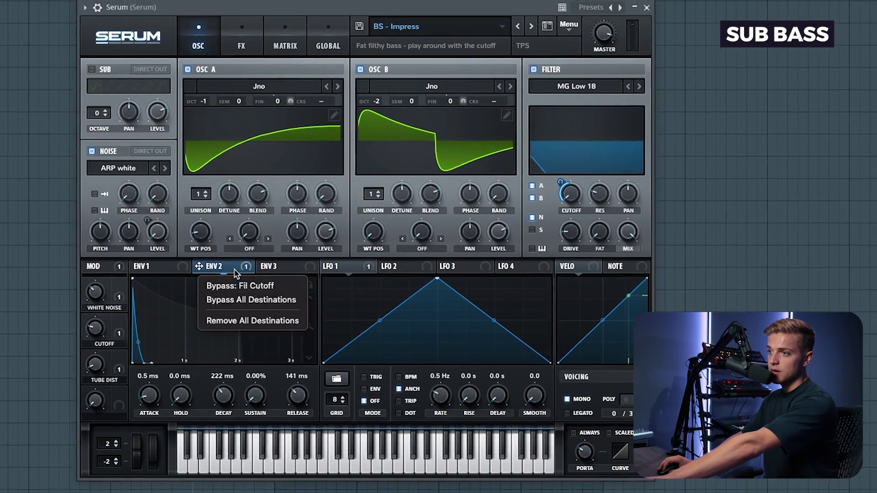
pyautogui.click(238, 287)
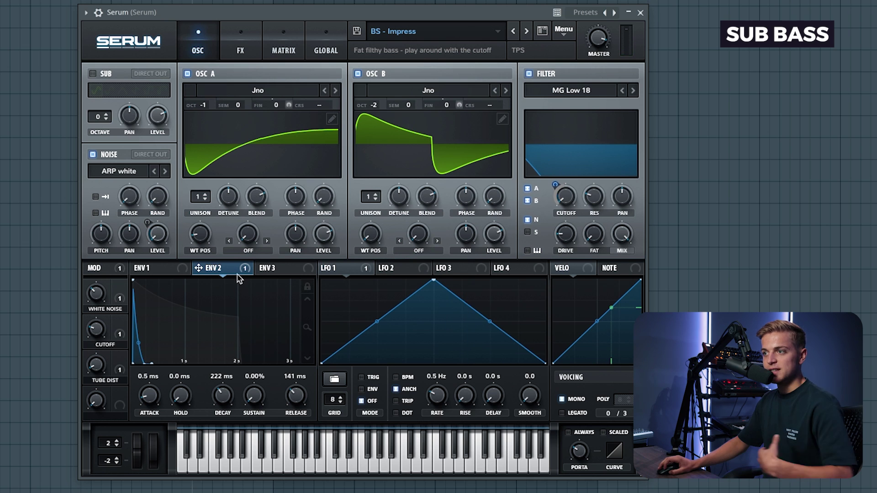
pyautogui.rightClick(241, 274)
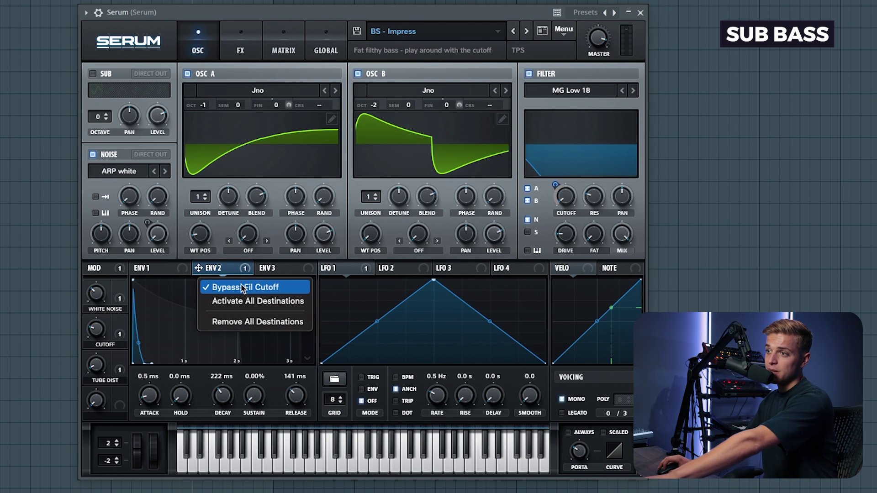
pyautogui.click(256, 301)
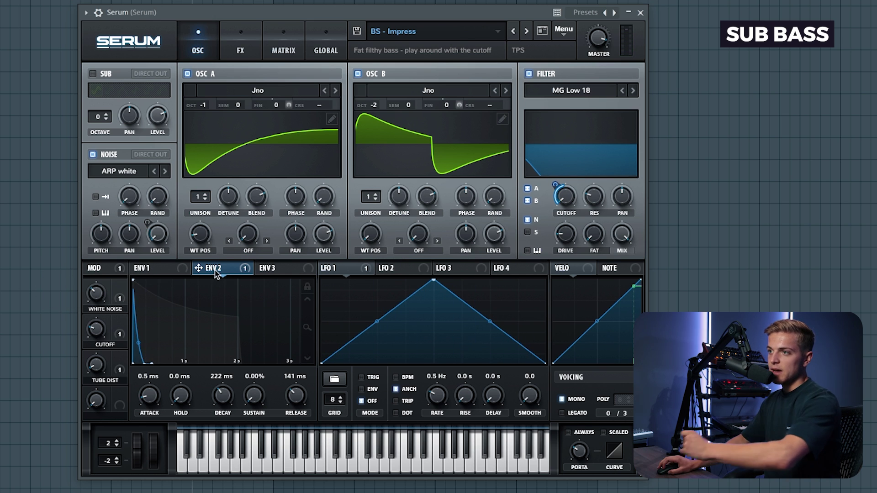
# View the effects of the BS - Impress patch and play the bass pattern in the piano roll.
pyautogui.click(239, 49)
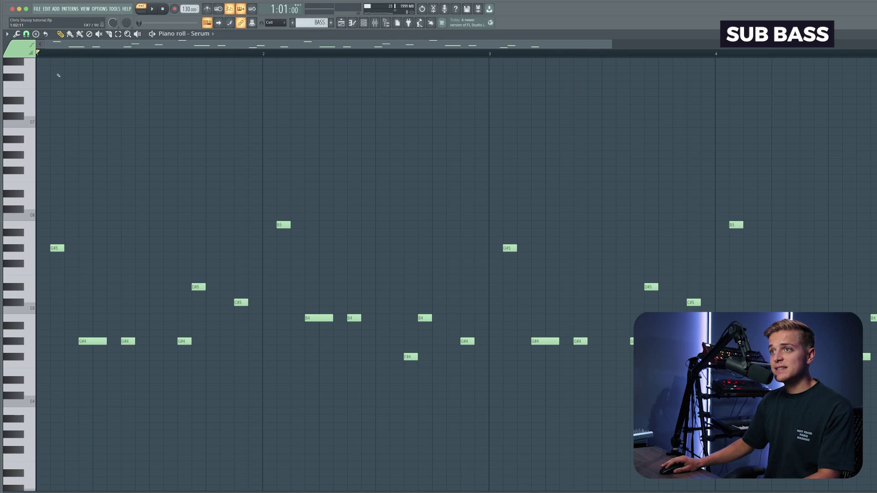
pyautogui.press('space')
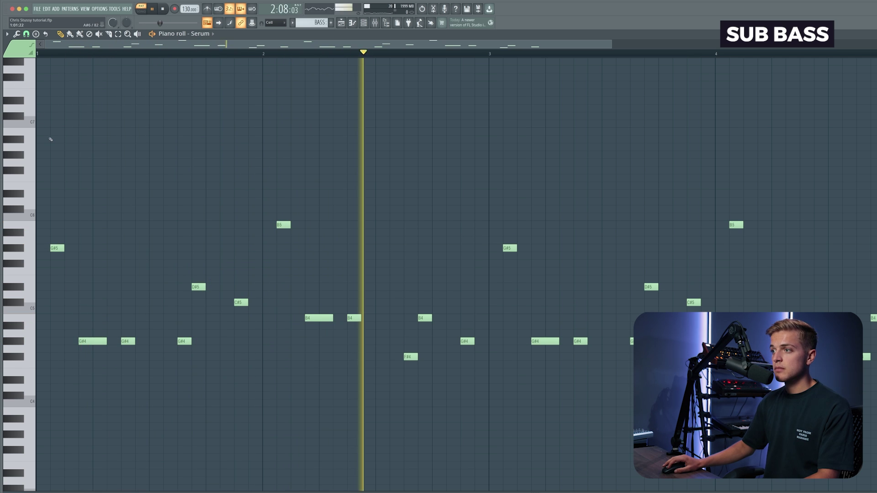
pyautogui.press('space')
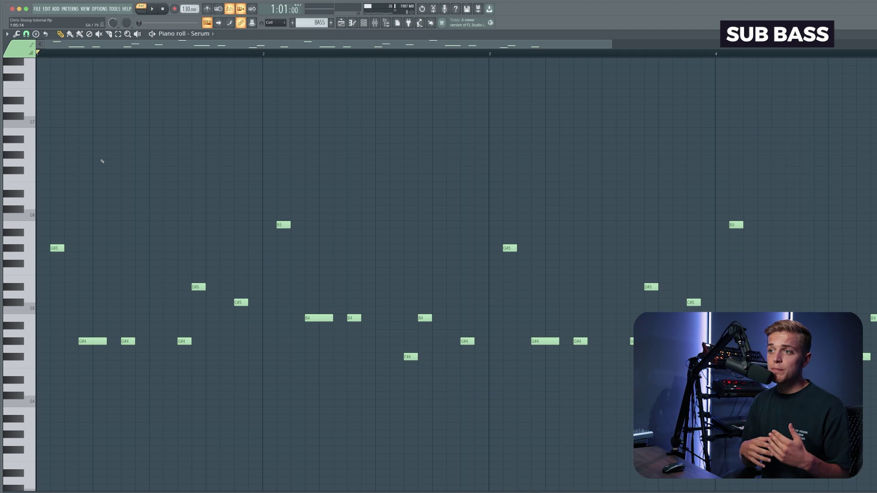
# Turn on the metronome and play the bass pattern against it from the start.
pyautogui.click(209, 9)
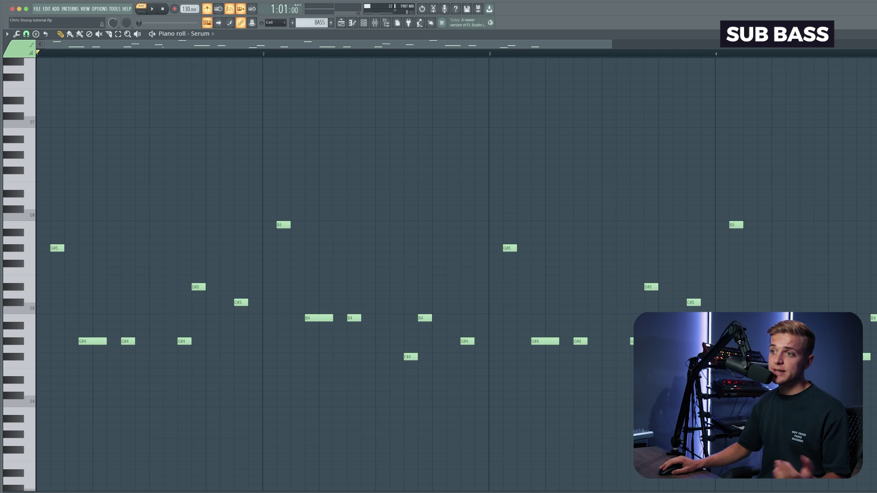
pyautogui.press('space')
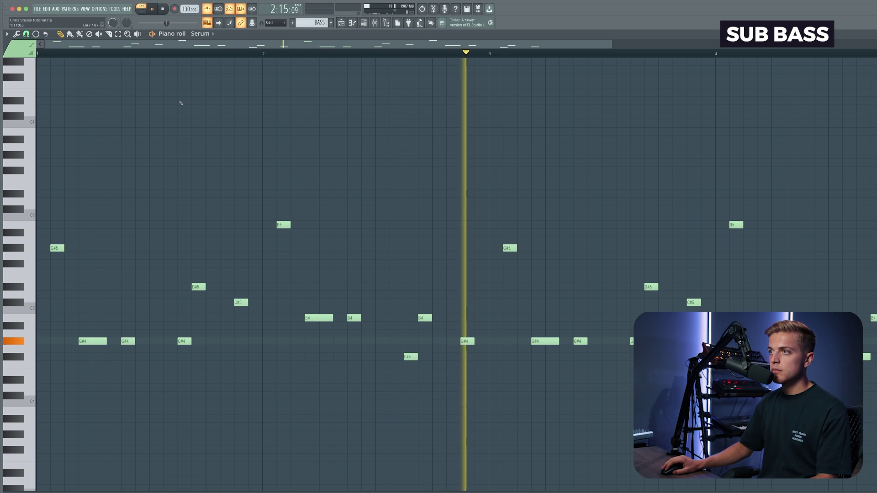
pyautogui.press('space')
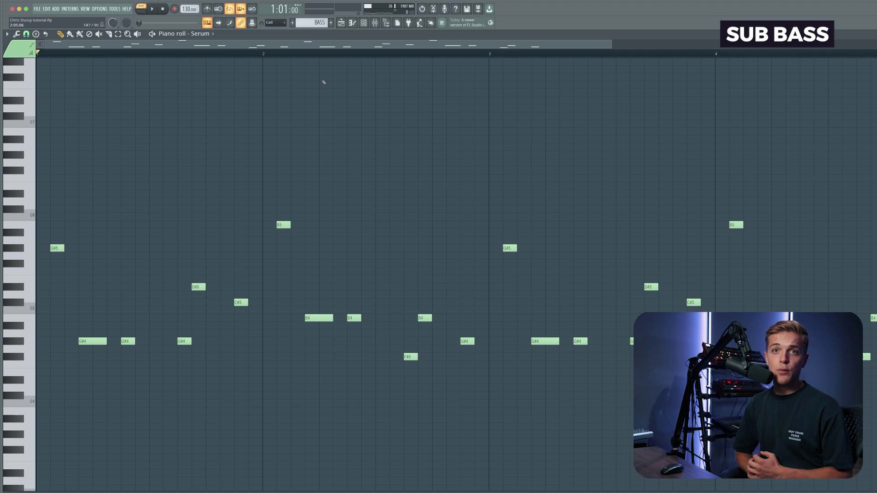
# Adjust the channel rack's swing amount and play the bass pattern with the metronome on.
pyautogui.press('F6')
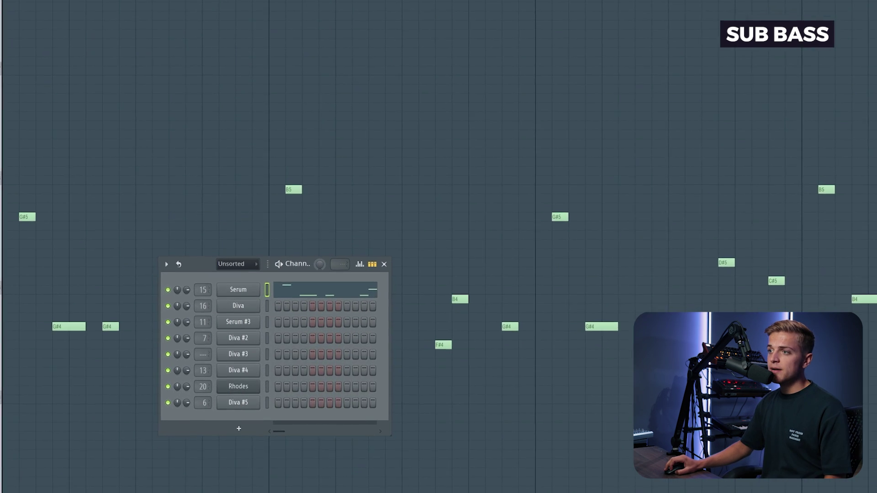
pyautogui.moveTo(320, 264); pyautogui.dragTo(320, 260)
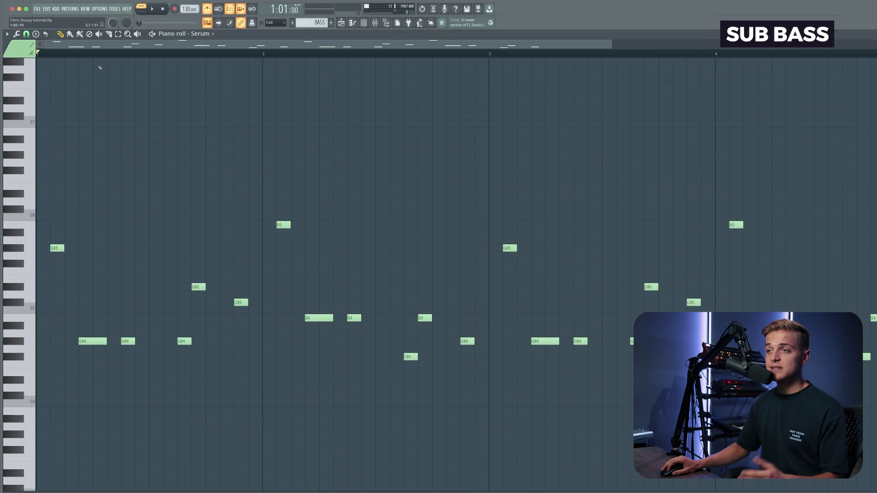
pyautogui.press('space')
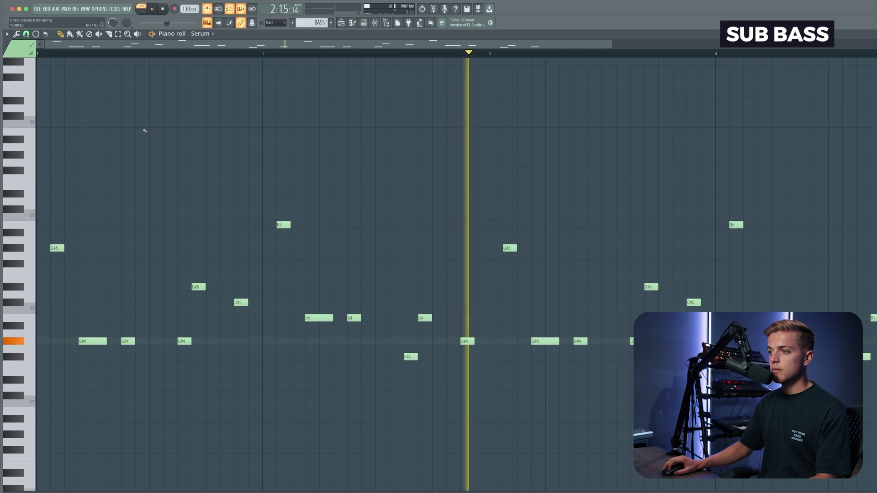
pyautogui.press('space')
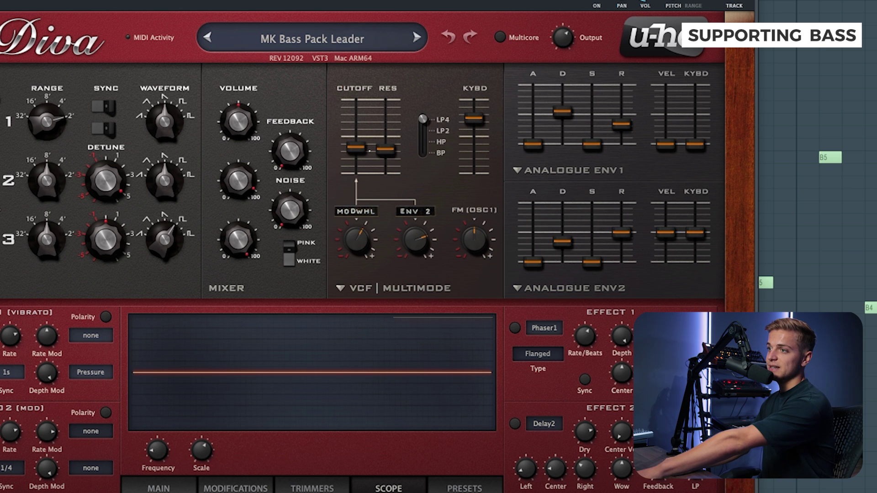
# Adjust the filter cutoff of the MK Bass Pack Leader patch to about 76 and audition the supporting bass pattern.
pyautogui.moveTo(357, 147); pyautogui.dragTo(356, 144)
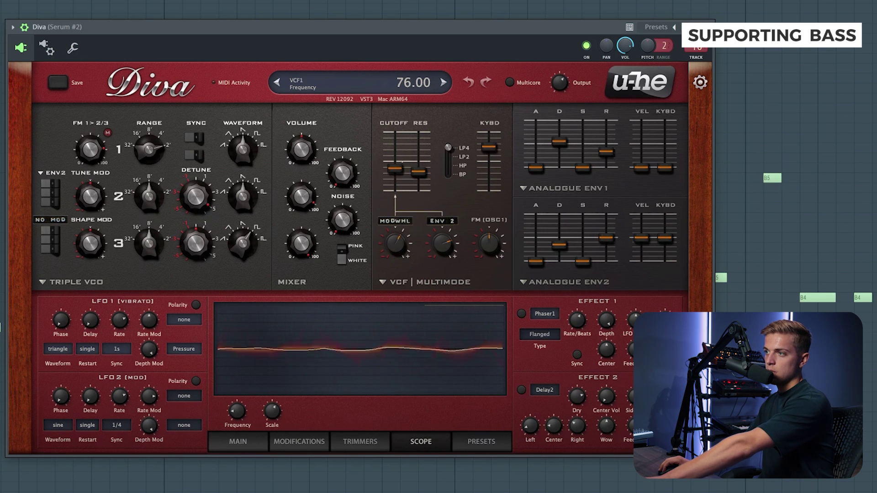
pyautogui.moveTo(395, 169); pyautogui.dragTo(395, 170)
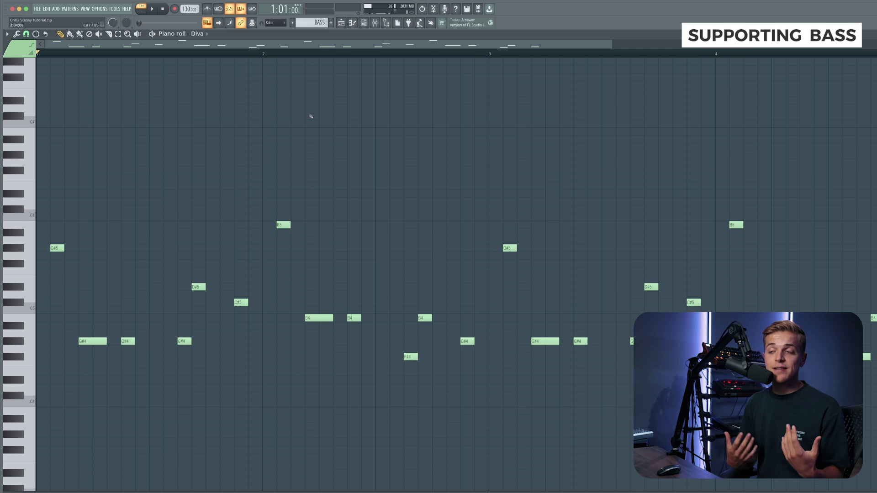
pyautogui.press('space')
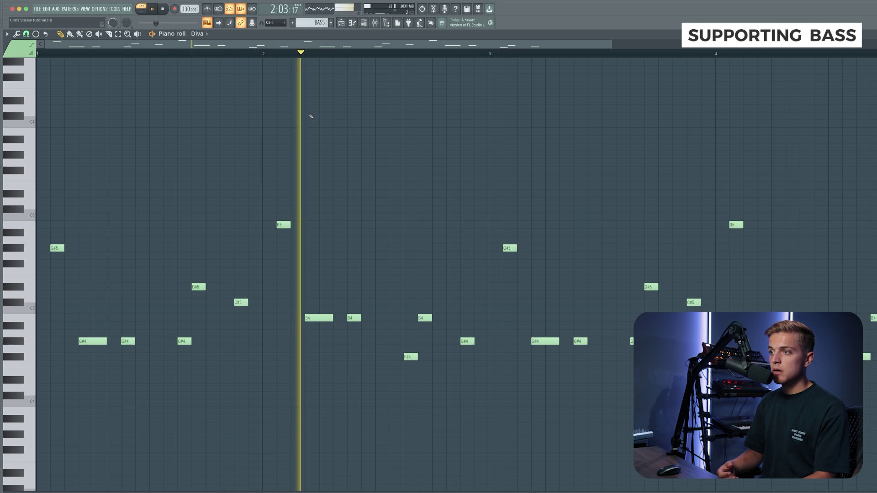
pyautogui.press('space')
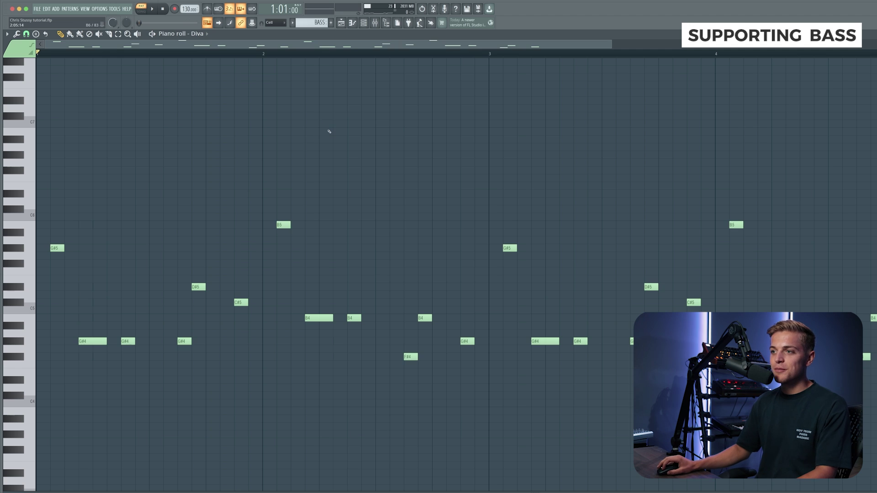
pyautogui.hotkey('ctrl', 'a')
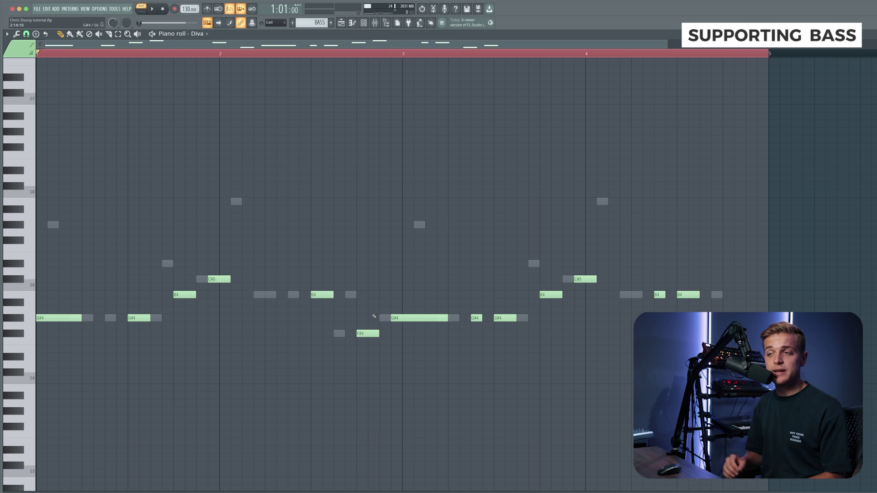
pyautogui.press('space')
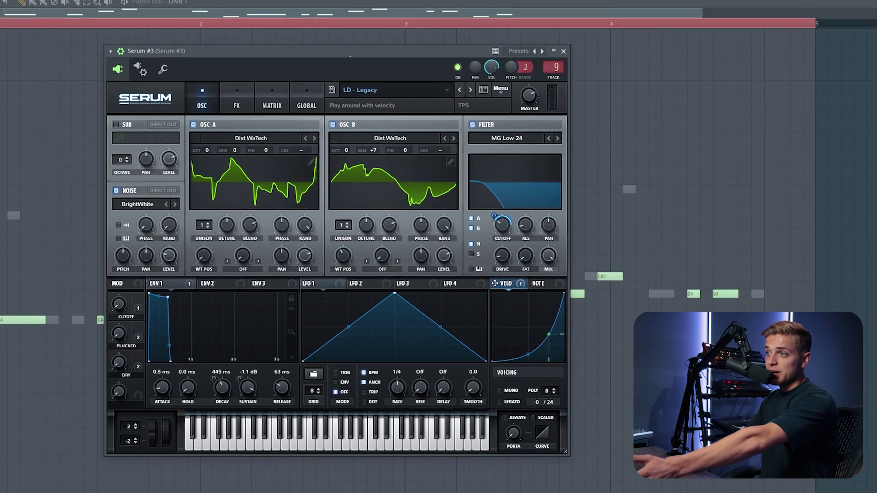
# View the effects of the LD - Legacy lead patch and play its TOP LEAD pattern in the arrangement with both basses.
pyautogui.press('space')
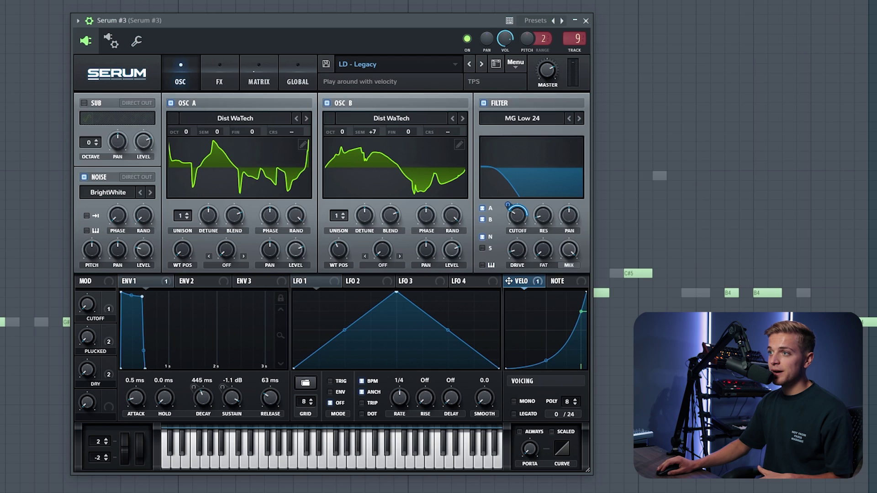
pyautogui.click(229, 77)
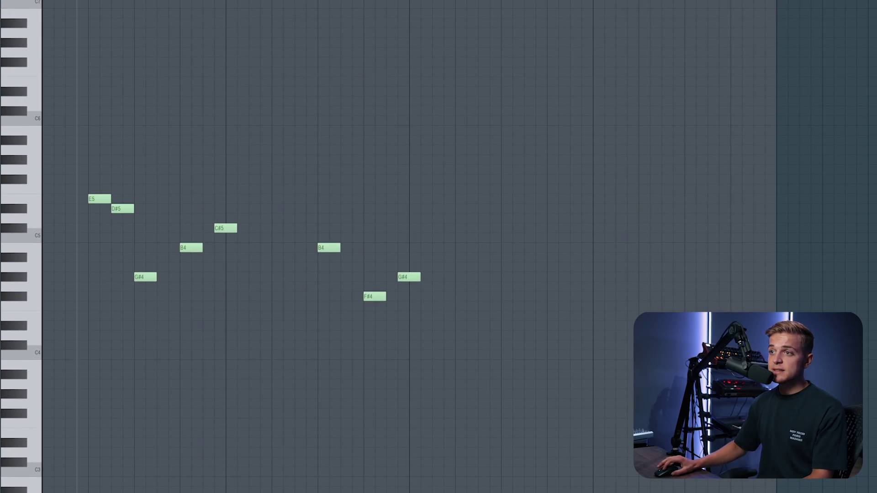
pyautogui.press('space')
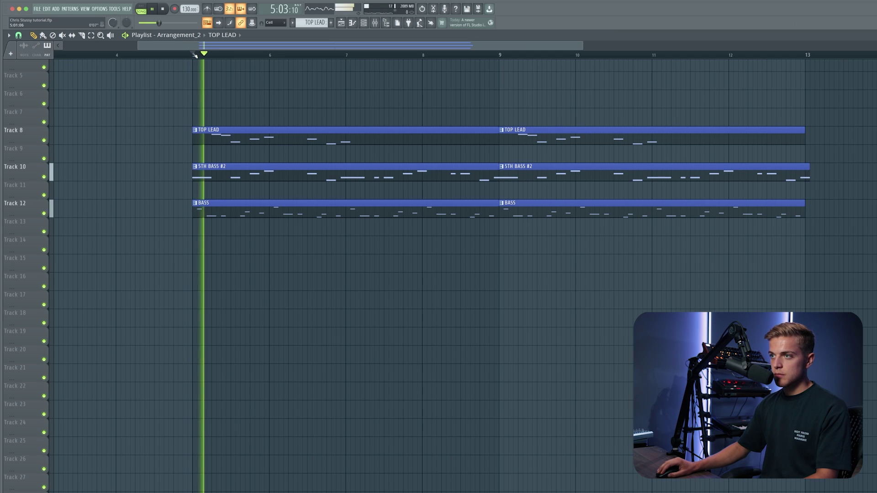
pyautogui.press('space')
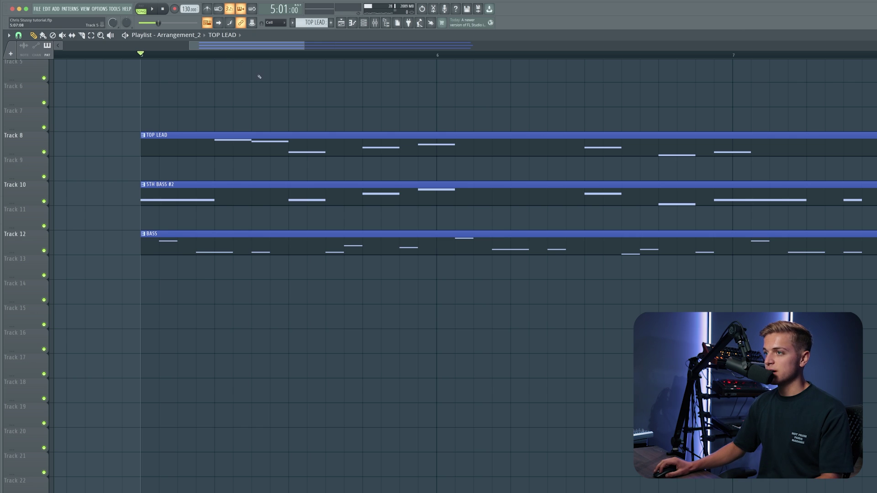
# Highlight the first half of bar 5 across the TOP LEAD, 5TH BASS #2 and BASS clips, and clear the selection.
pyautogui.moveTo(215, 55); pyautogui.dragTo(263, 64)
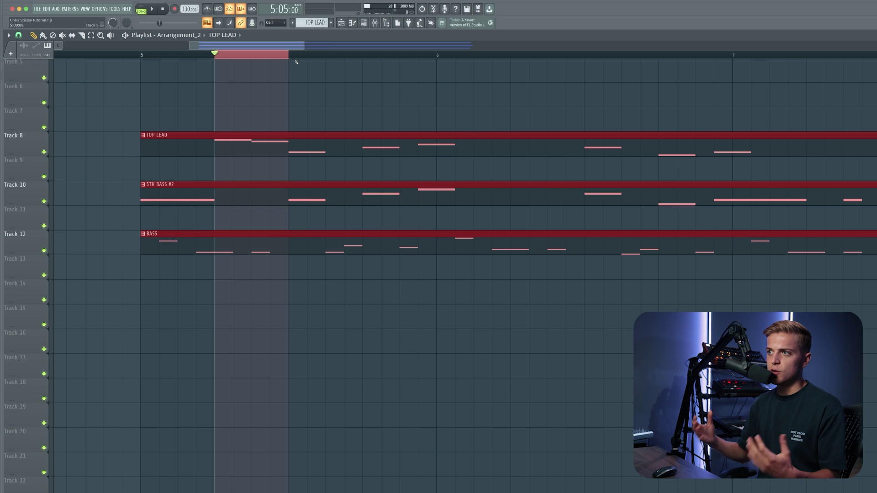
pyautogui.moveTo(289, 55); pyautogui.dragTo(158, 106)
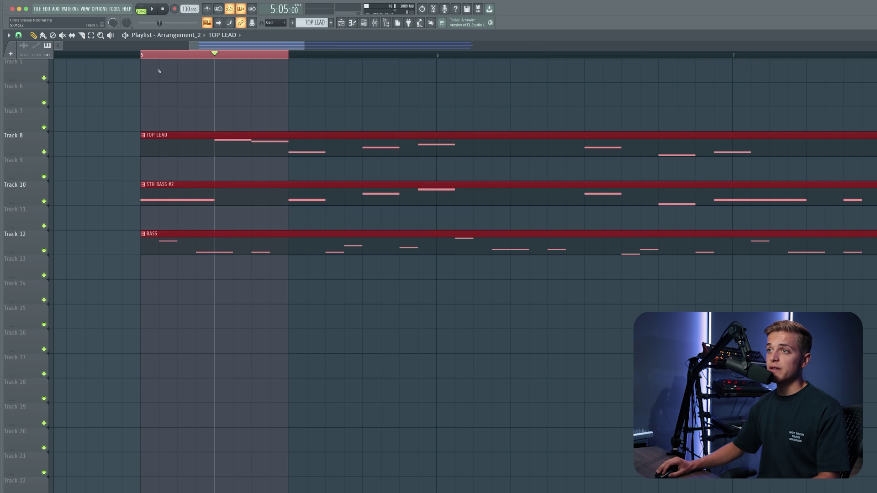
pyautogui.click(169, 55)
pyautogui.click(41, 36)
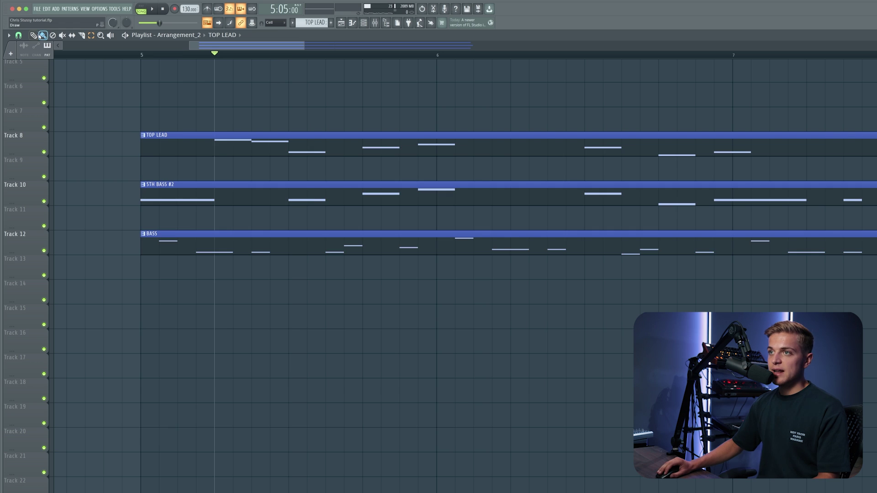
# Play the three layered clips in the playlist from bar 5 into bar 8 and stop playback.
pyautogui.scroll(-4, 166, 95)
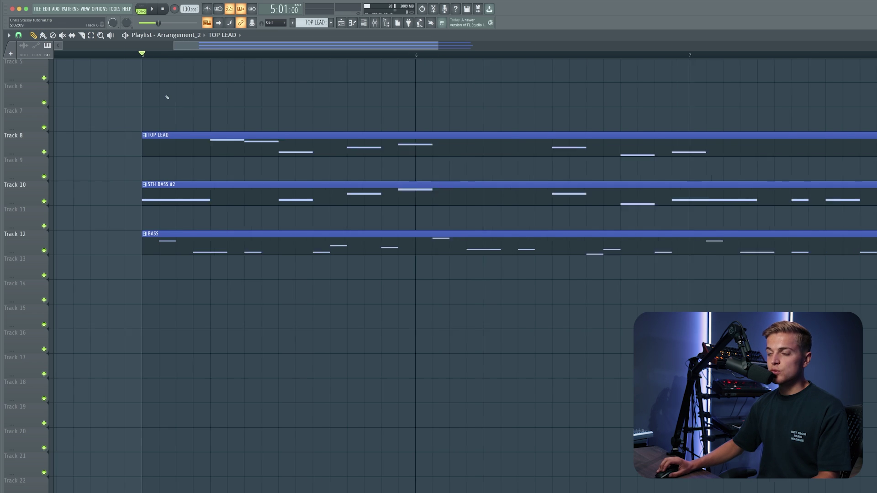
pyautogui.press('space')
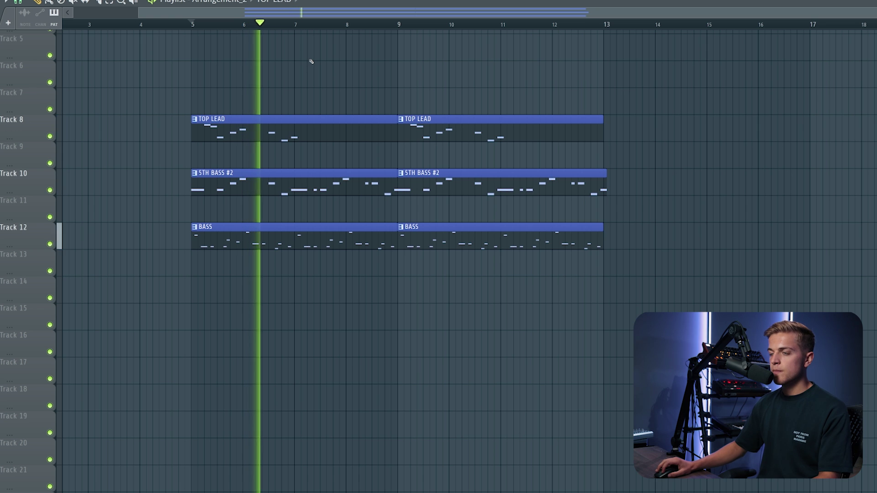
pyautogui.scroll(2, 145, 83)
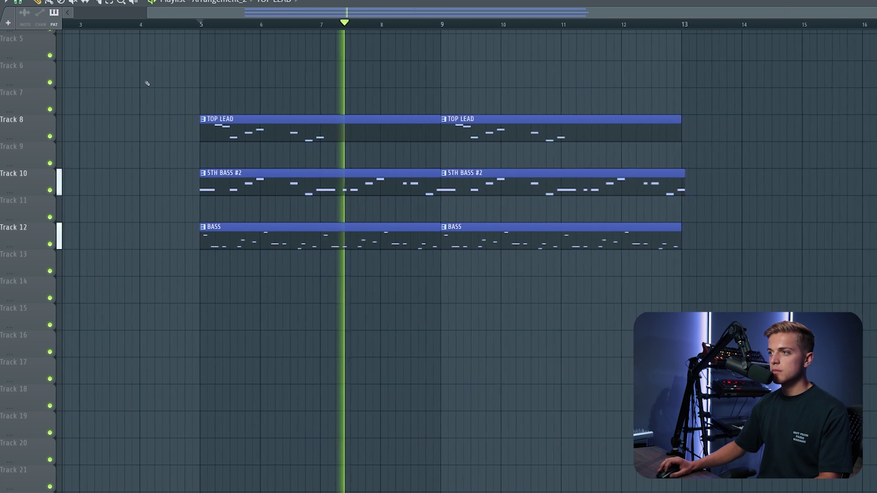
pyautogui.scroll(3, 236, 86)
pyautogui.scroll(2, 269, 94)
pyautogui.scroll(2, 358, 110)
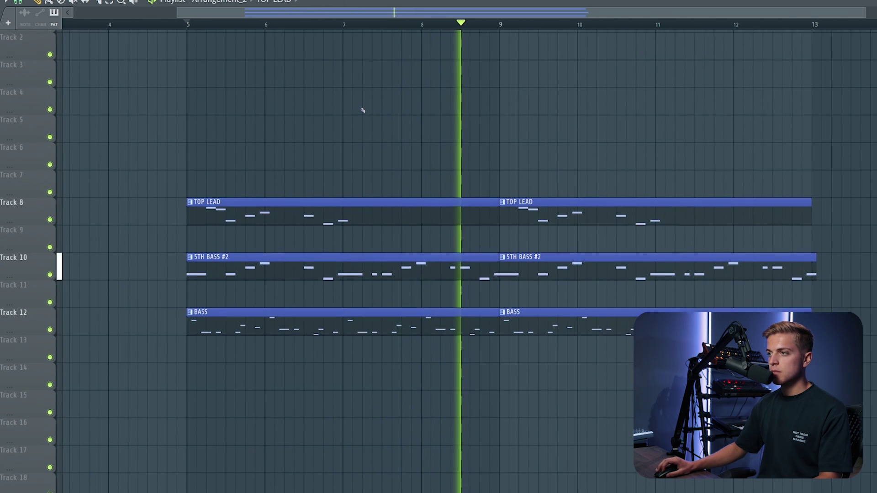
pyautogui.press('space')
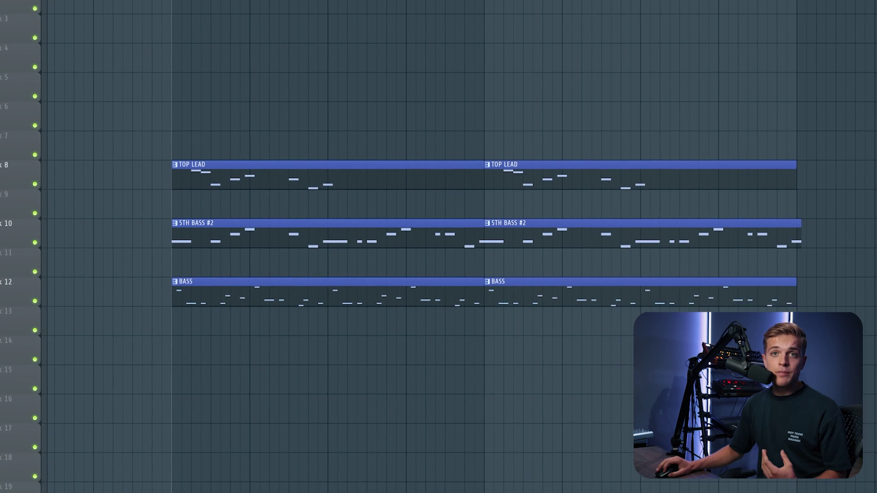
# Audition the TOP PLUCK notes in the piano roll, and play the pluck with TOP LEAD from bar 5 to bar 9 with both basses muted.
pyautogui.moveTo(318, 0)
pyautogui.mouseDown()
pyautogui.moveTo(454, 0)
pyautogui.moveTo(485, 12)
pyautogui.moveTo(473, 13)
pyautogui.mouseUp()
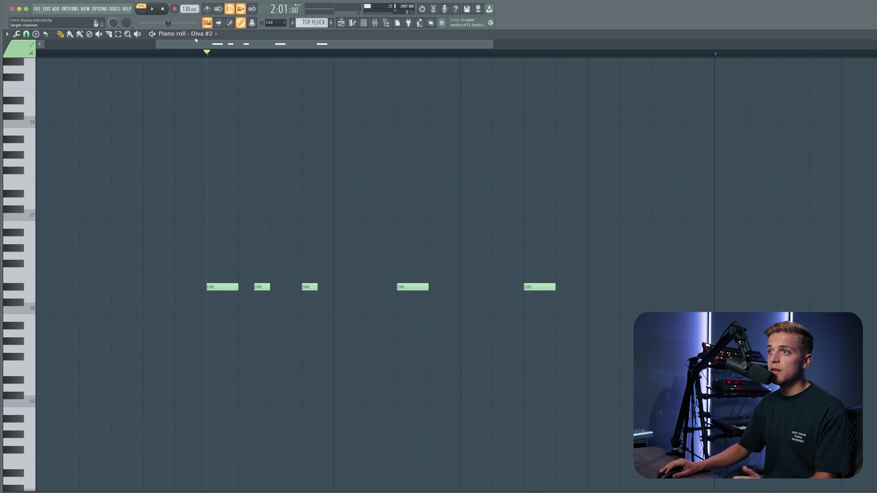
pyautogui.press('space')
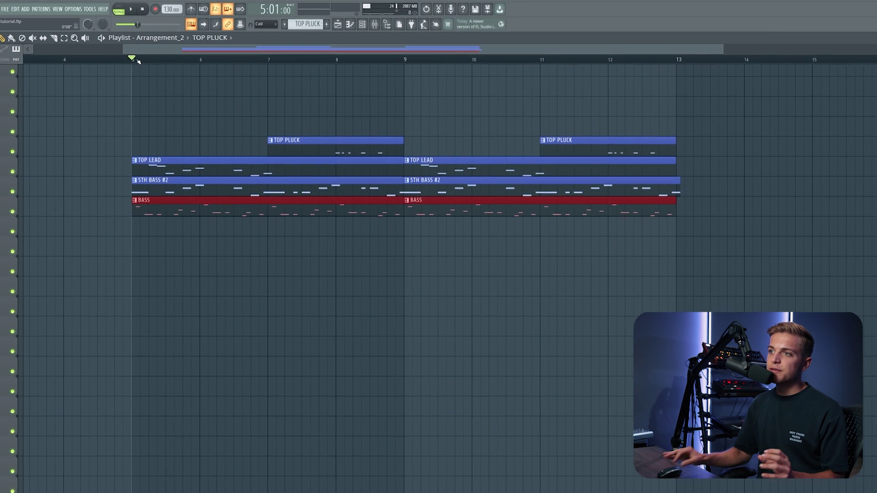
pyautogui.rightClick(1, 176)
pyautogui.click(1, 155)
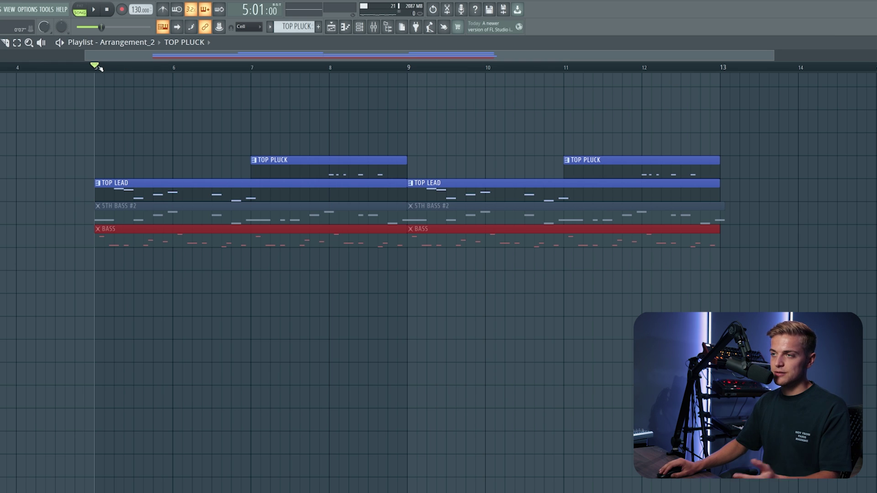
pyautogui.press('space')
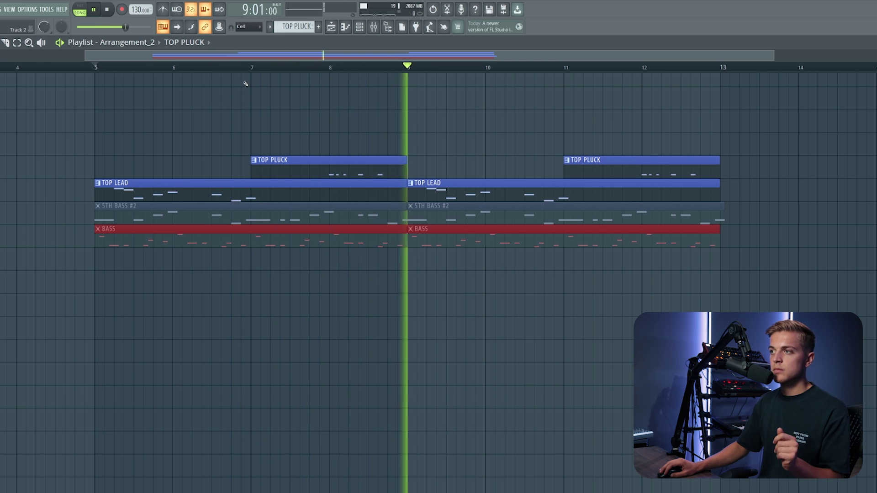
pyautogui.press('space')
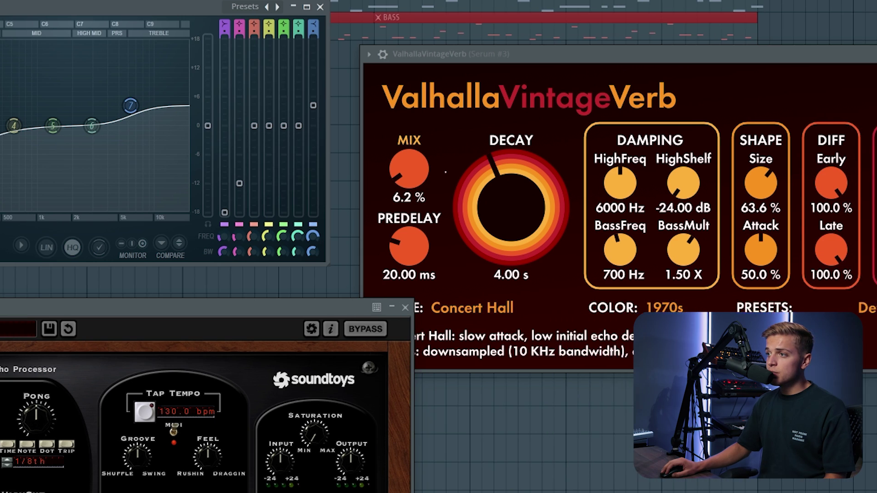
# Examine the EQ, echo and ValhallaVintageVerb effect settings, including the reverb's mix and damping.
pyautogui.moveTo(591, 172); pyautogui.dragTo(591, 169)
pyautogui.moveTo(406, 174); pyautogui.dragTo(407, 171)
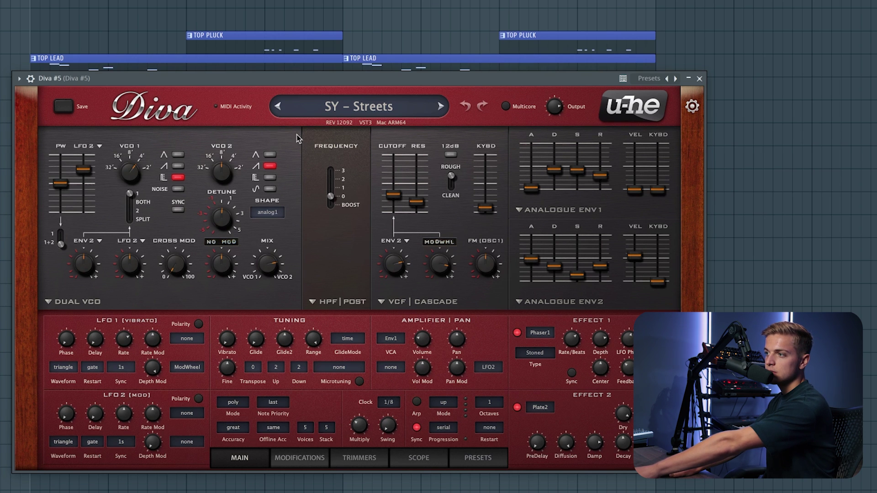
# Sweep the Env2 attack of the SY - Streets Diva patch down to 0 and back up to about 42.
pyautogui.click(530, 258)
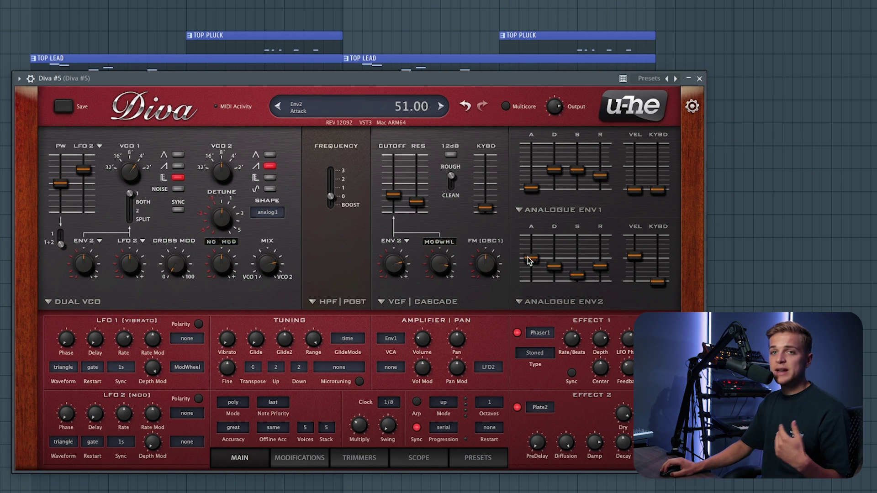
pyautogui.moveTo(533, 266); pyautogui.dragTo(536, 293)
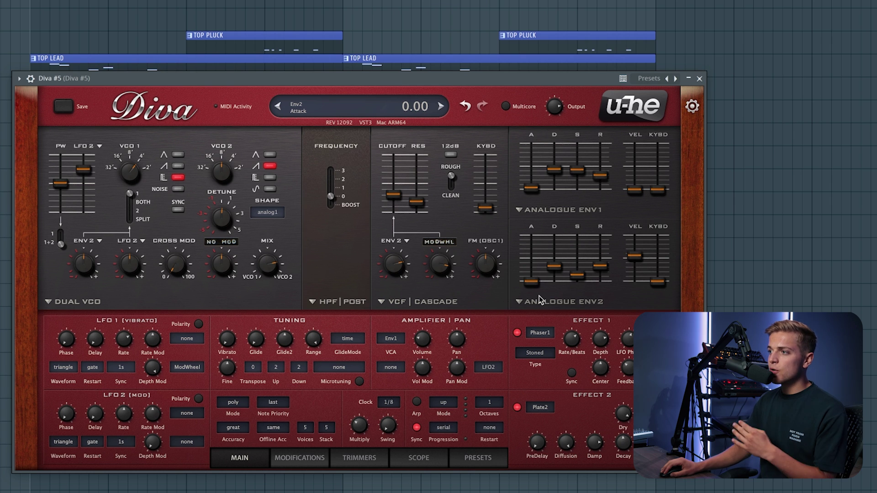
pyautogui.scroll(2, 533, 286)
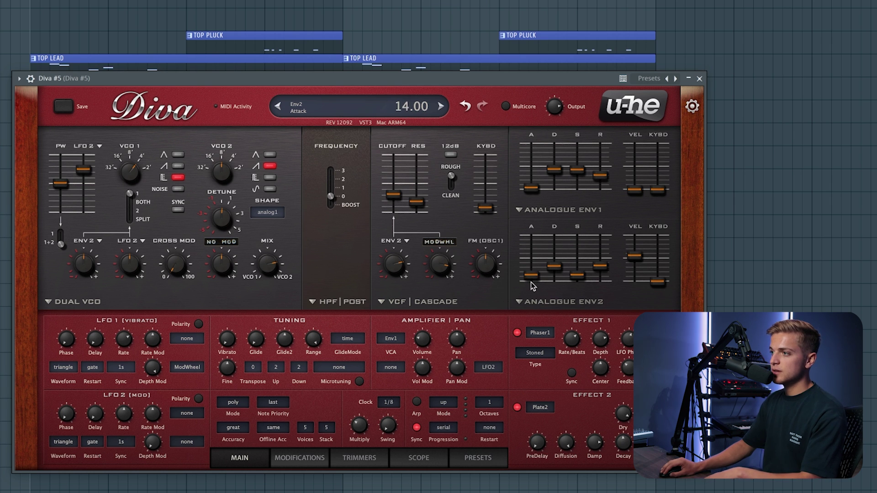
pyautogui.scroll(4, 532, 286)
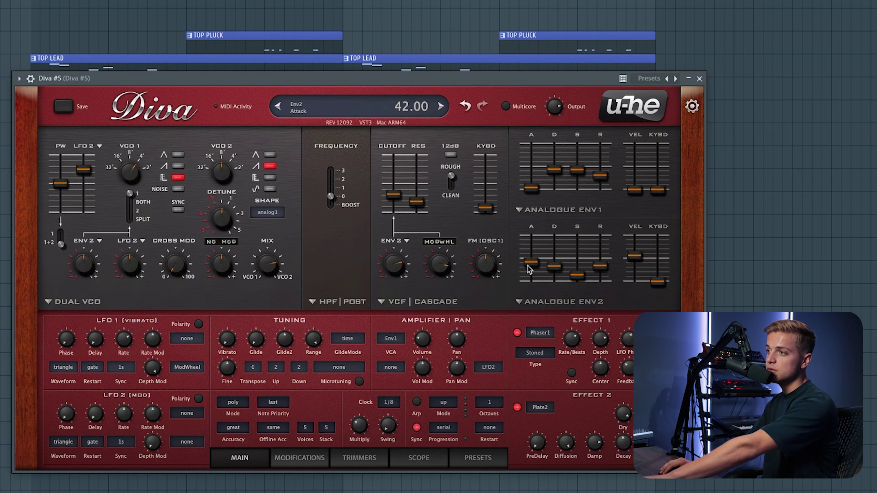
pyautogui.scroll(-2, 528, 266)
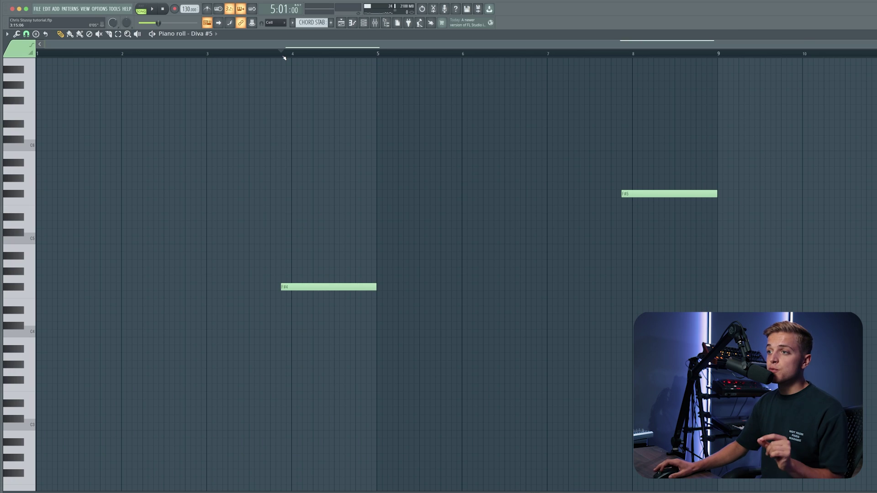
# Audition both notes of the CHORD STAB pattern in the piano roll, playing from 3:15 and from just before bar 8.
pyautogui.press('l')
pyautogui.click(287, 54)
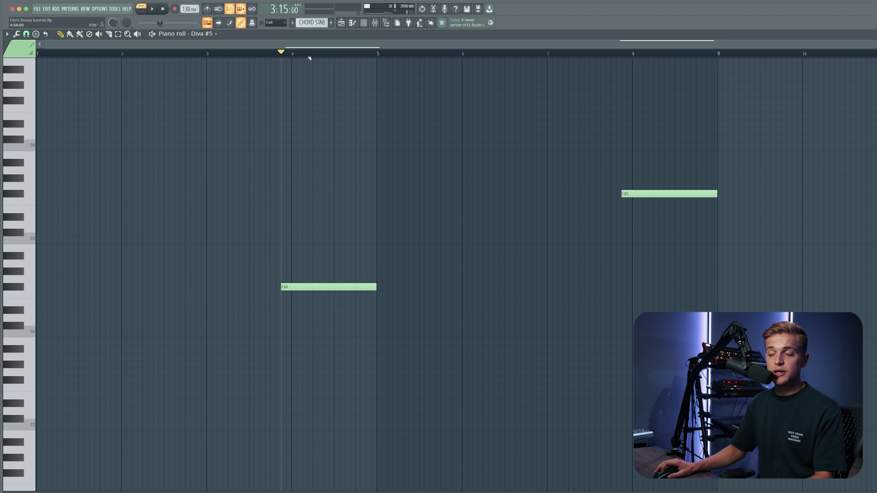
pyautogui.press('space')
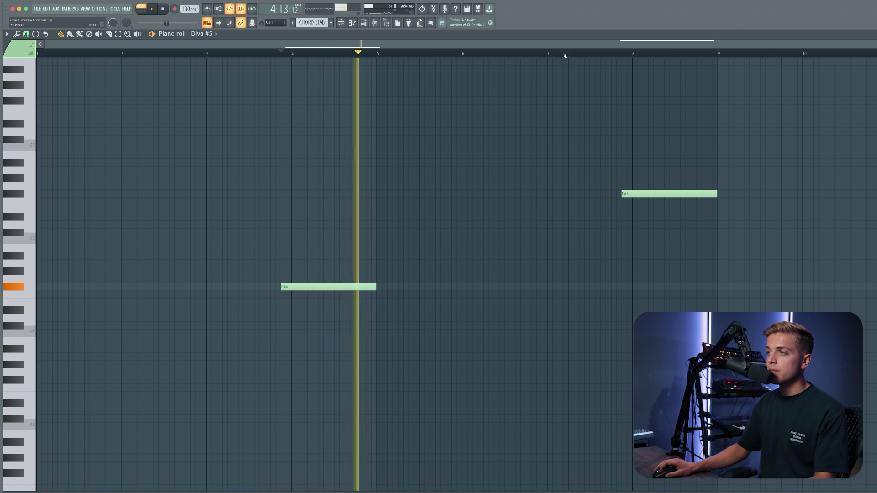
pyautogui.click(622, 53)
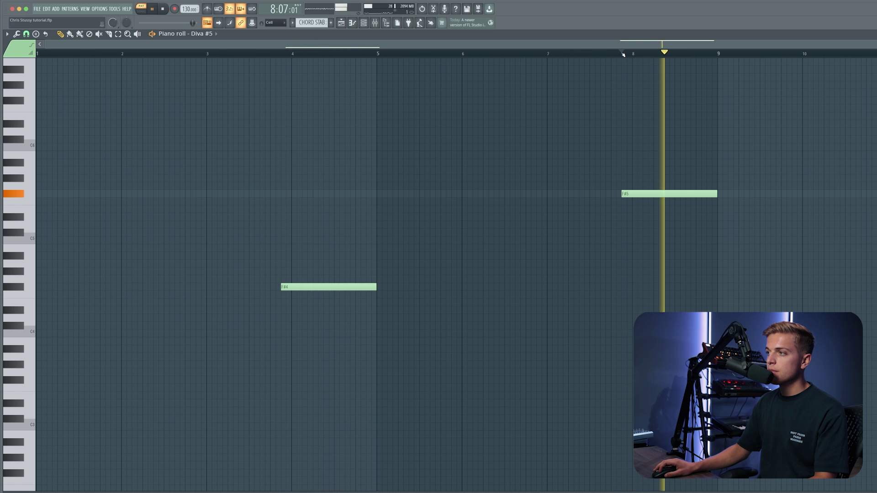
pyautogui.press('space')
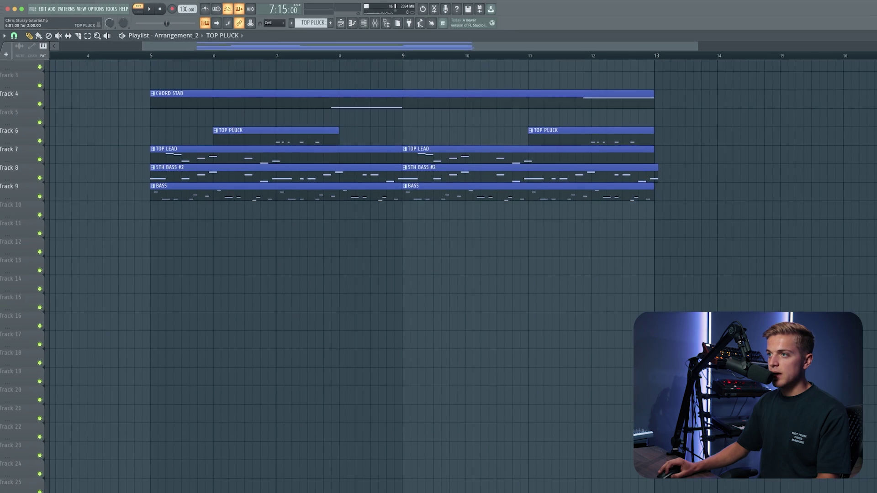
# Trim the start of the first TOP PLUCK clip to bar 7 and the start of CHORD STAB to about three quarters through bar 7.
pyautogui.click(156, 58)
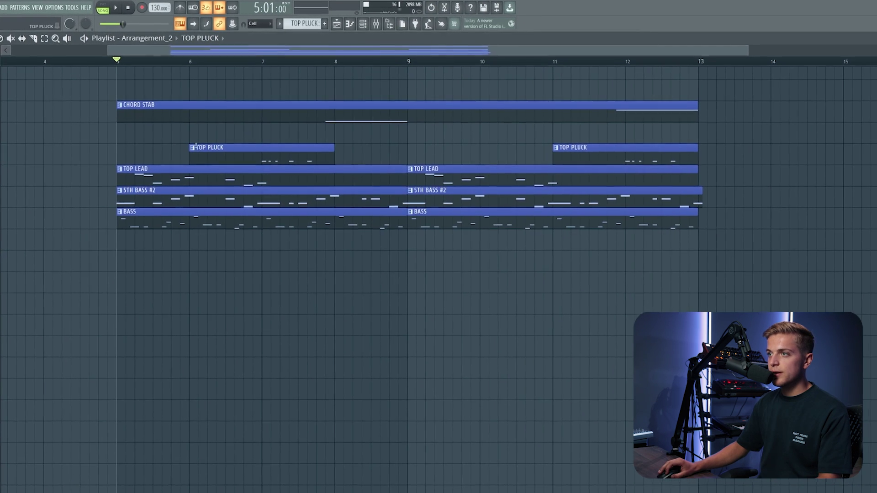
pyautogui.moveTo(196, 155); pyautogui.dragTo(254, 183)
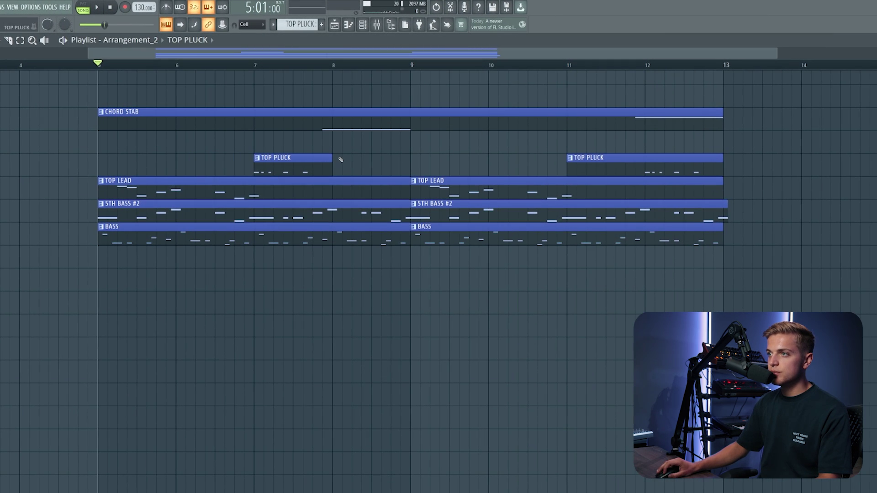
pyautogui.moveTo(97, 114); pyautogui.dragTo(313, 114)
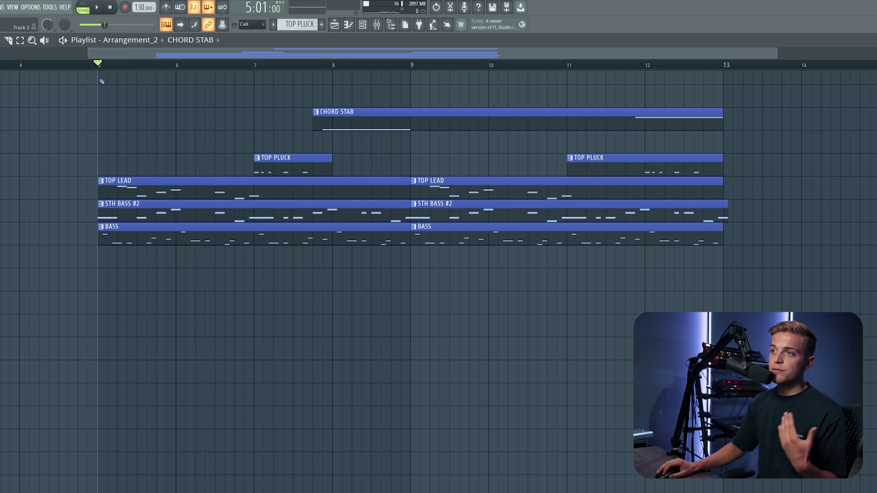
# Slice the CHORD STAB clip at bar 9 and replace the part after the cut with a copy of the first stab late in bar 11.
pyautogui.click(262, 66)
pyautogui.moveTo(264, 74); pyautogui.dragTo(325, 111)
pyautogui.click(9, 41)
pyautogui.click(411, 117)
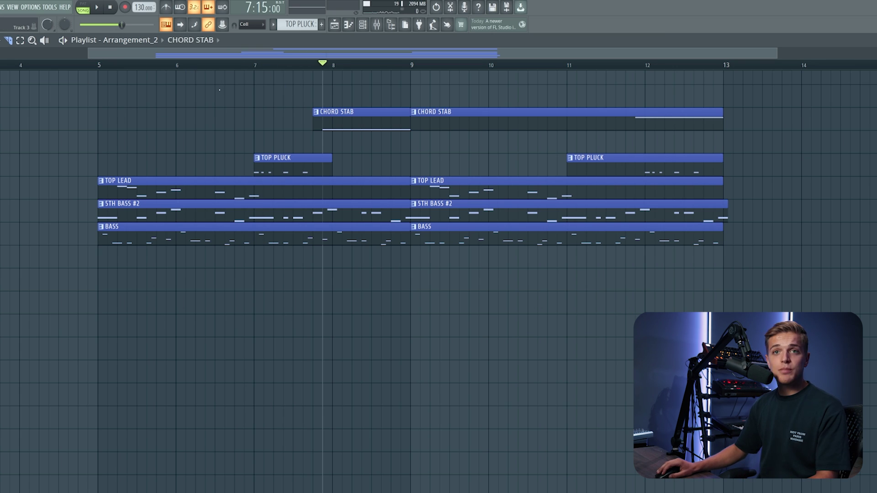
pyautogui.press('b')
pyautogui.rightClick(464, 112)
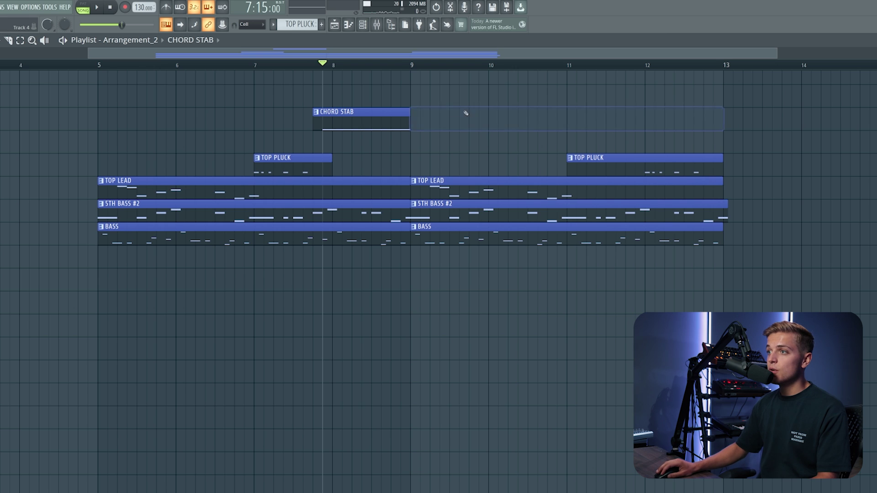
pyautogui.moveTo(448, 113); pyautogui.dragTo(348, 103)
pyautogui.hotkey('shift', 'Down')
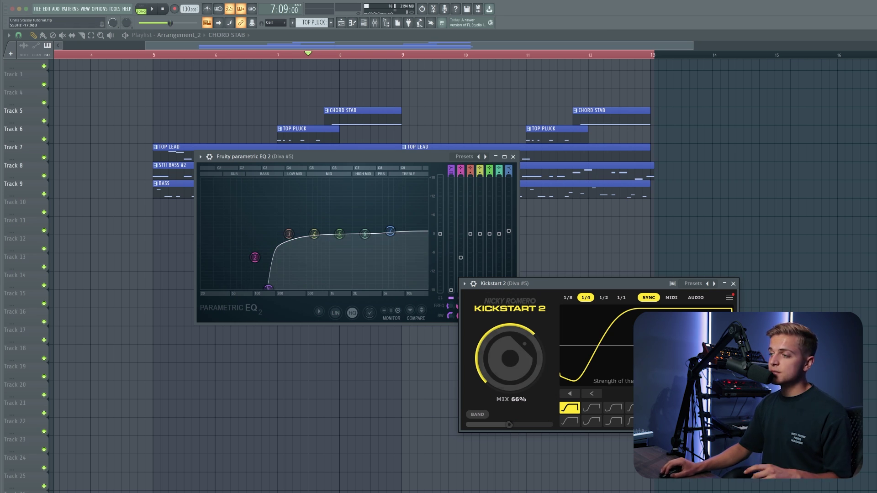
# Close the Kickstart 2 and Fruity parametric EQ 2 windows and play the full melodic arrangement from bar 5.
pyautogui.click(733, 284)
pyautogui.click(513, 157)
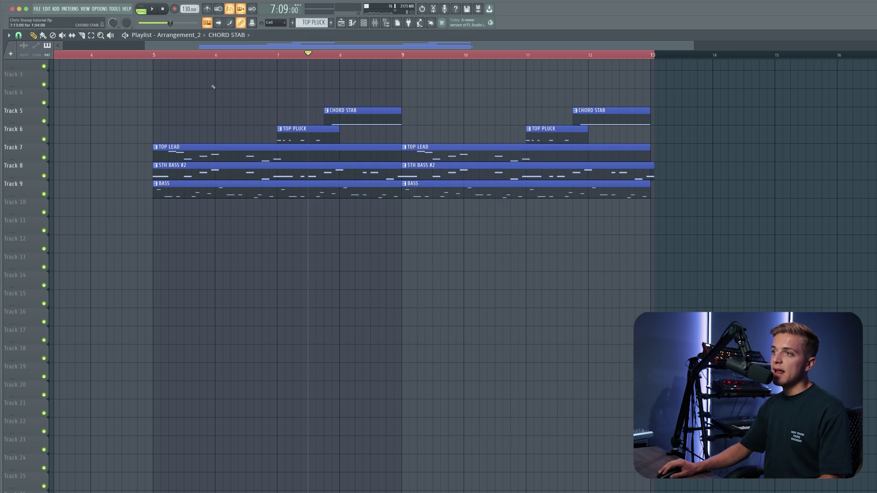
pyautogui.click(154, 54)
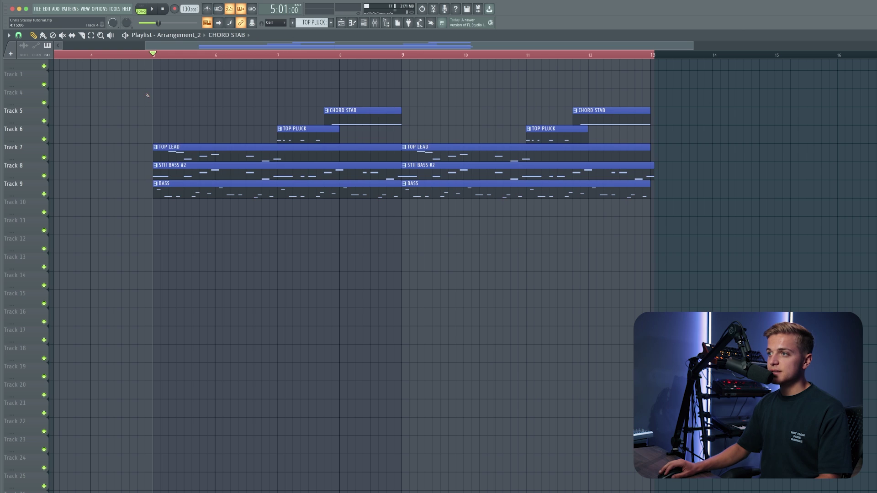
pyautogui.press('space')
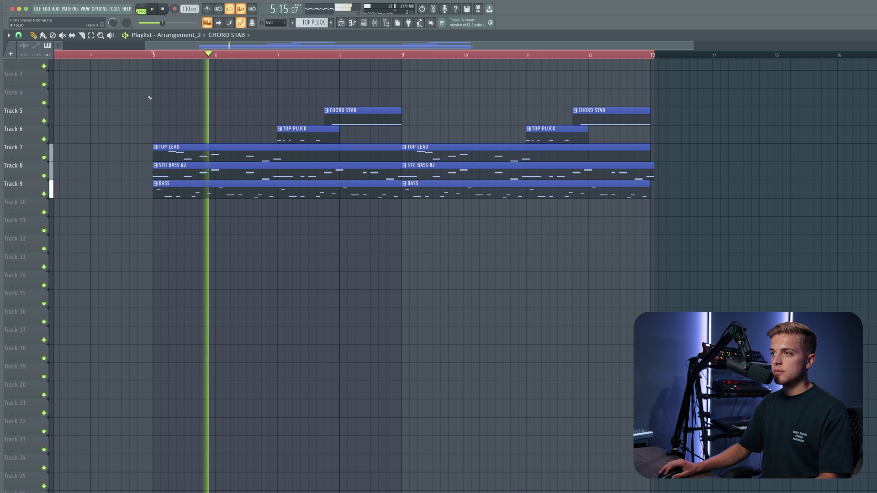
pyautogui.scroll(2, 149, 98)
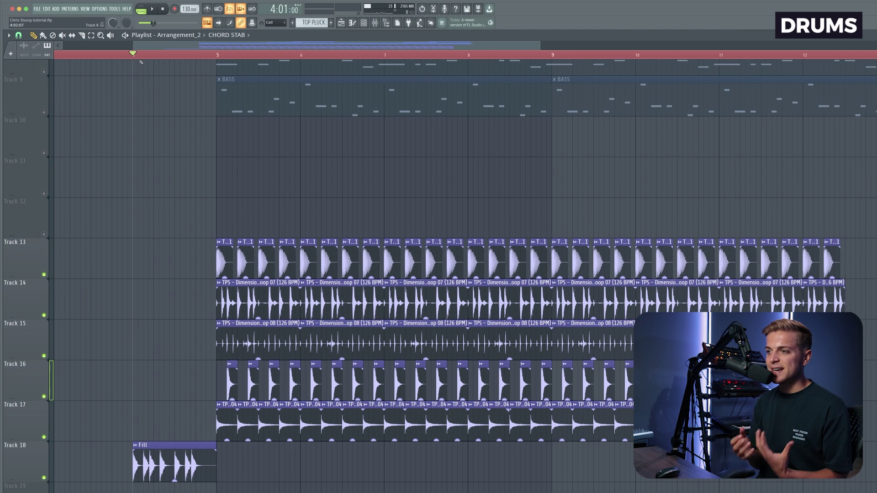
# Solo the Dimension loops 07 and 08 on Tracks 14 and 15, play them from 4:16, and mute Track 14 to hear loop 08 alone.
pyautogui.click(216, 56)
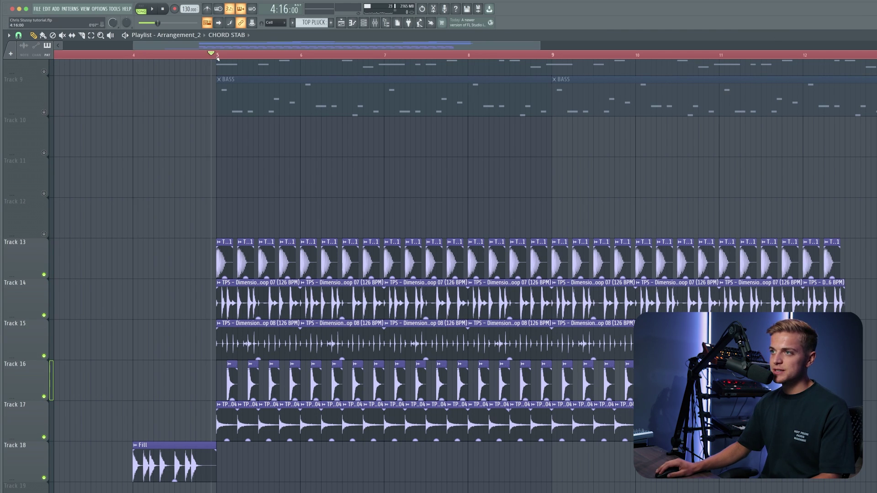
pyautogui.rightClick(44, 356)
pyautogui.click(44, 315)
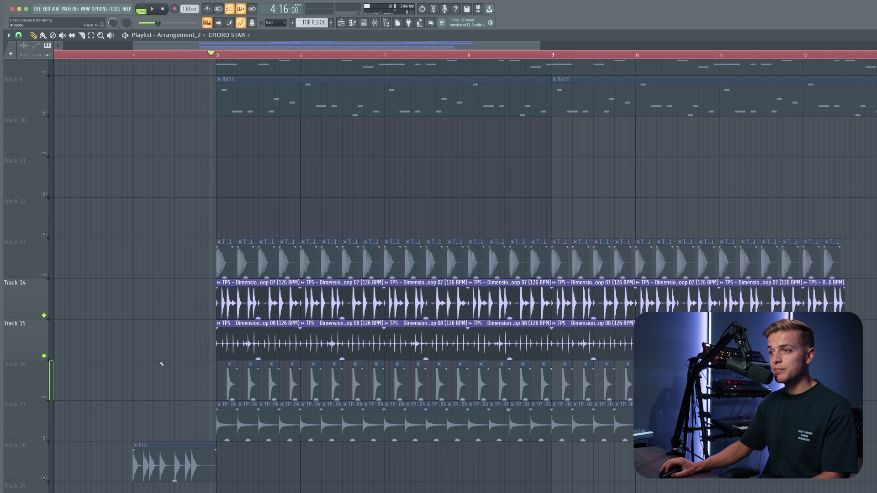
pyautogui.press('space')
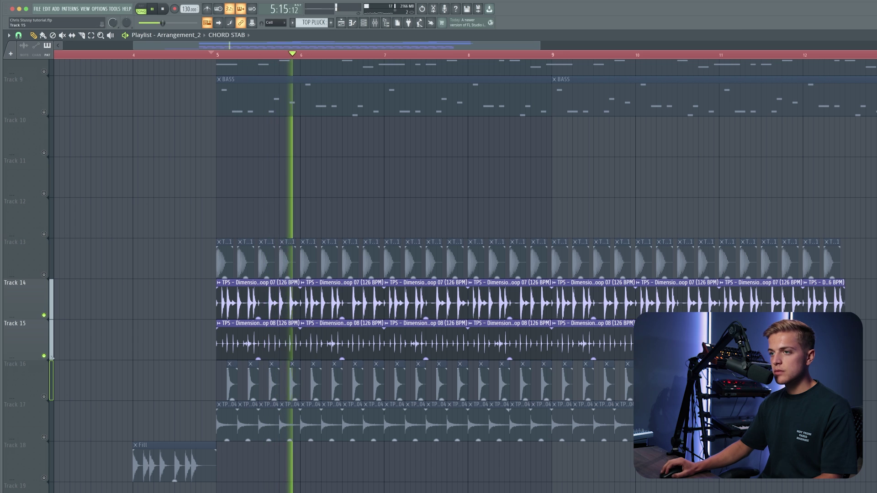
pyautogui.click(43, 316)
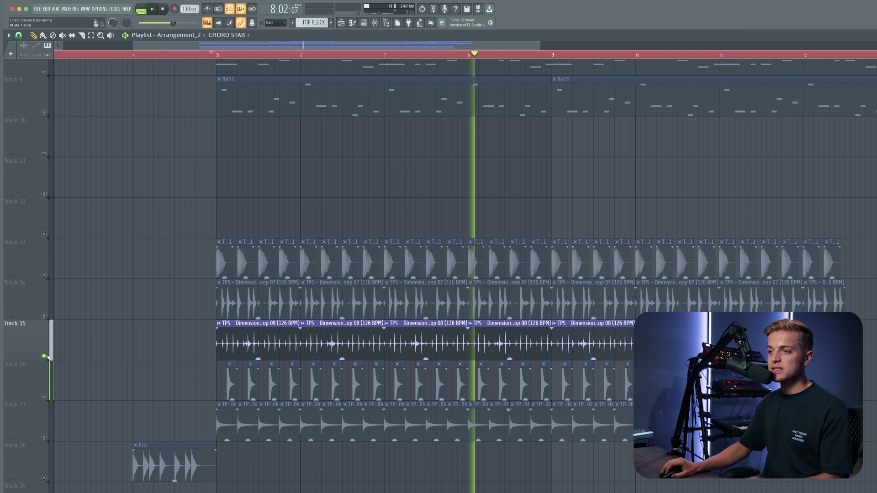
pyautogui.press('space')
# Unmute the remaining drum tracks 13, 14, 16, 17 and 18 in the playlist.
pyautogui.click(44, 437)
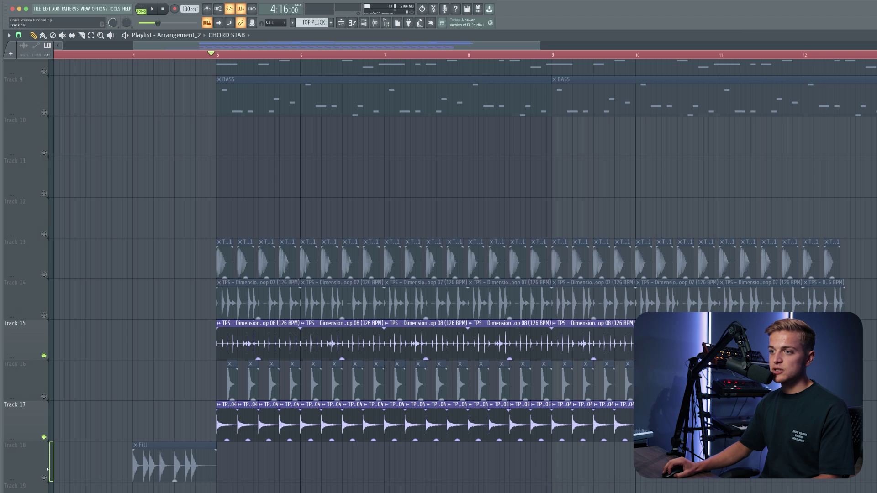
pyautogui.click(44, 477)
pyautogui.click(44, 396)
pyautogui.click(44, 316)
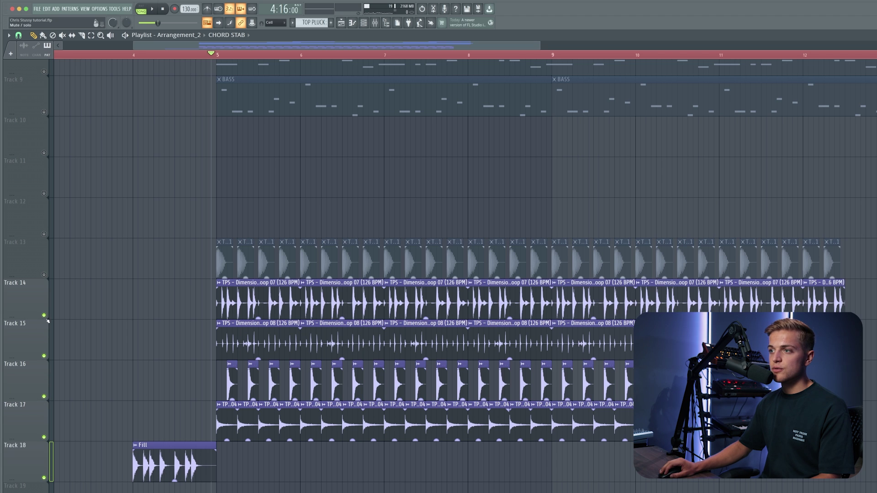
pyautogui.click(44, 275)
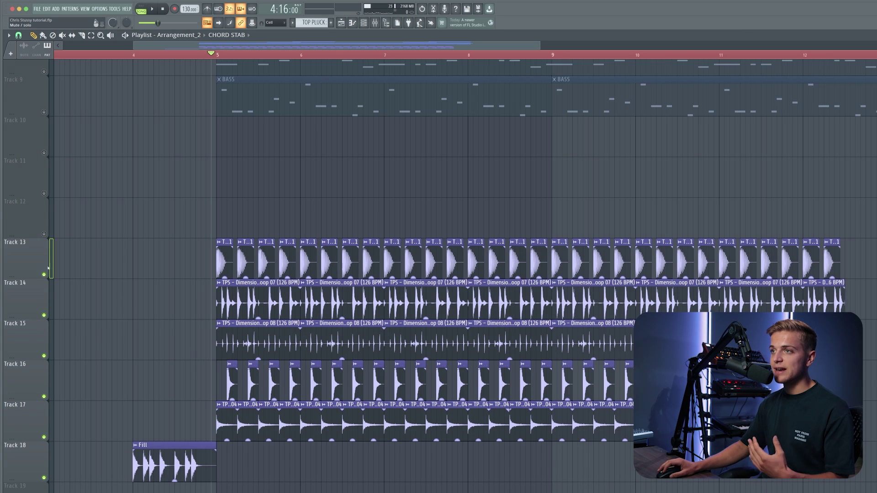
# Play all the drum tracks together from bar 4, starting with the Fill clip on Track 18.
pyautogui.click(132, 55)
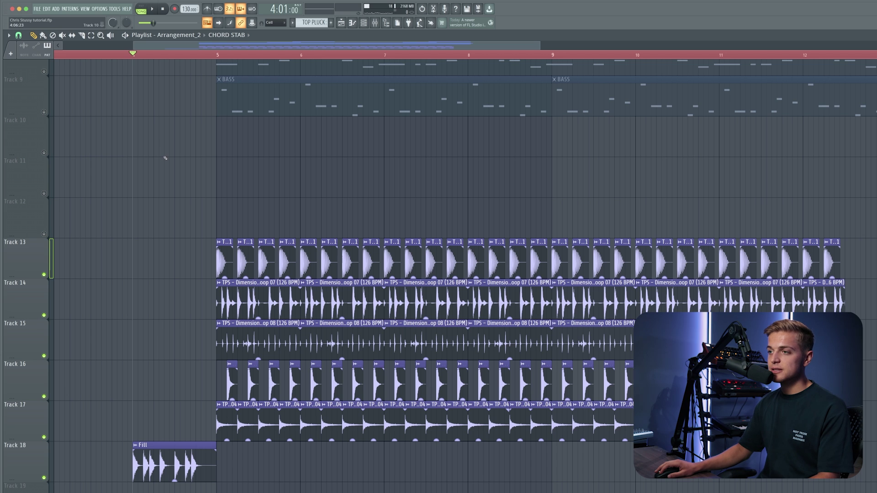
pyautogui.press('space')
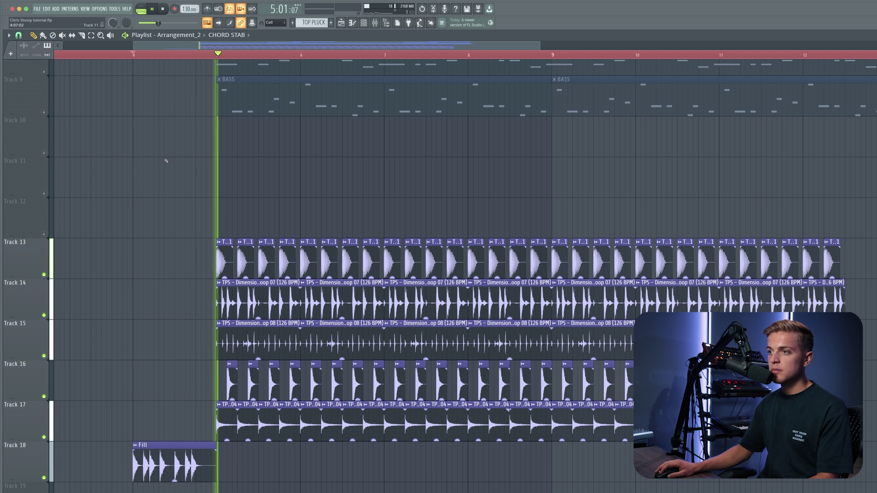
pyautogui.scroll(1, 170, 190)
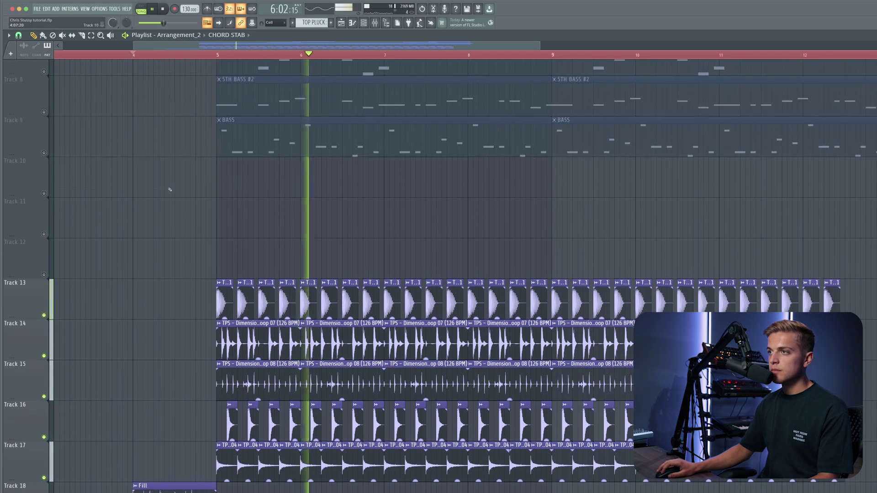
# Stop the drum playback, look over the melodic and drum layers, and place the playhead at bar 4.
pyautogui.scroll(-3, 169, 191)
pyautogui.scroll(1, 170, 194)
pyautogui.press('space')
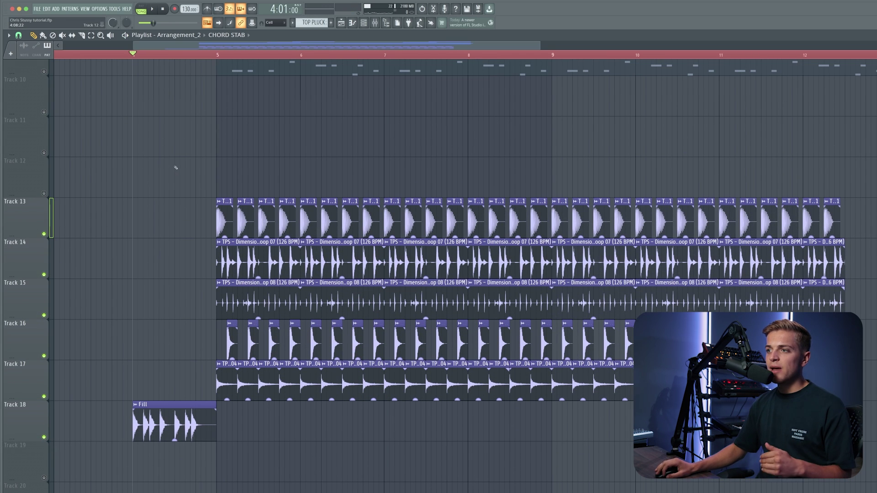
pyautogui.scroll(8, 223, 134)
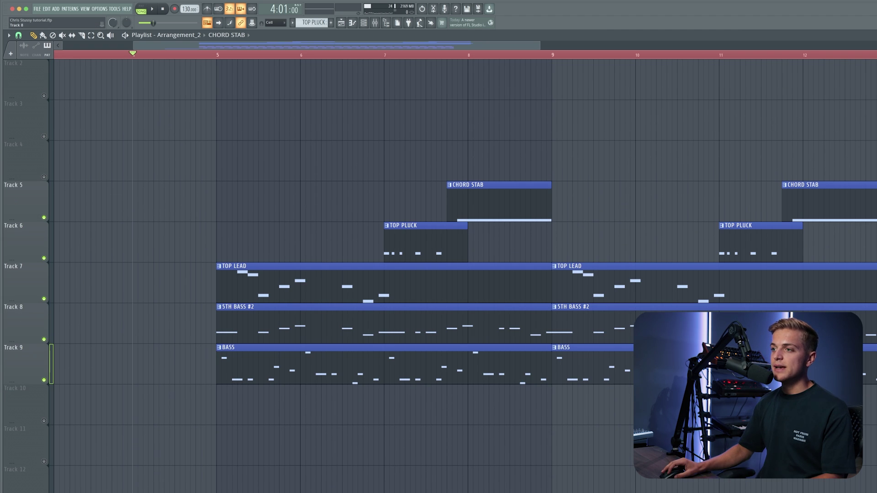
pyautogui.scroll(-7, 152, 373)
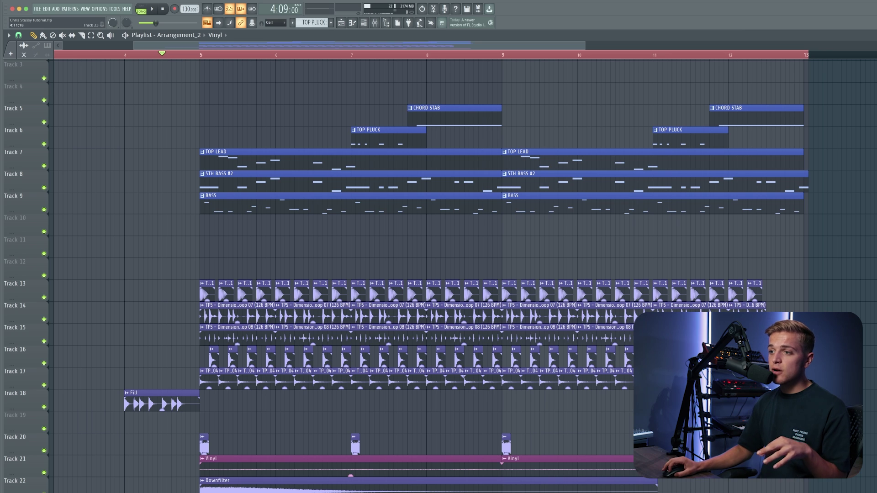
pyautogui.click(127, 59)
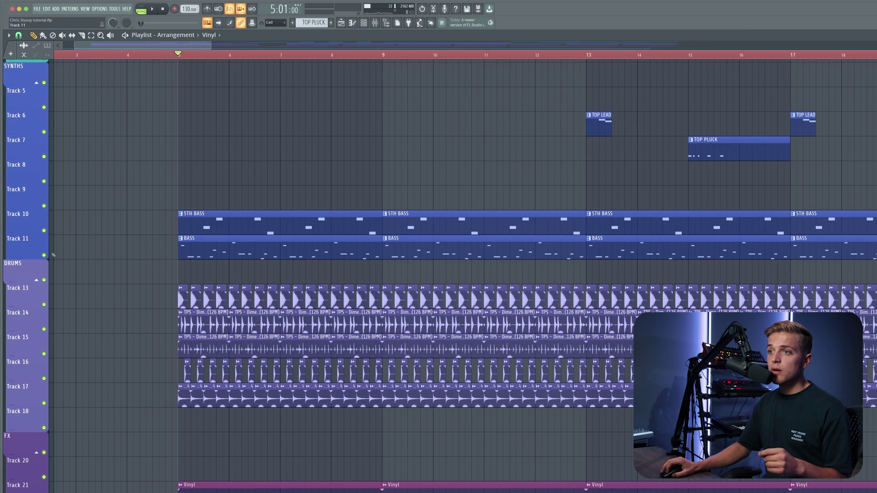
# Isolate the 5TH BASS and BASS on Tracks 10 and 11 and restore all the other tracks.
pyautogui.rightClick(46, 255)
pyautogui.click(45, 231)
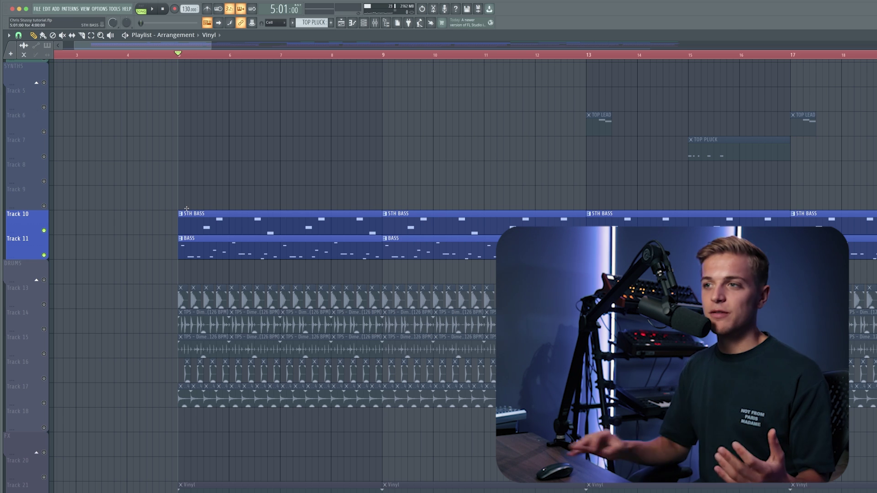
pyautogui.rightClick(44, 256)
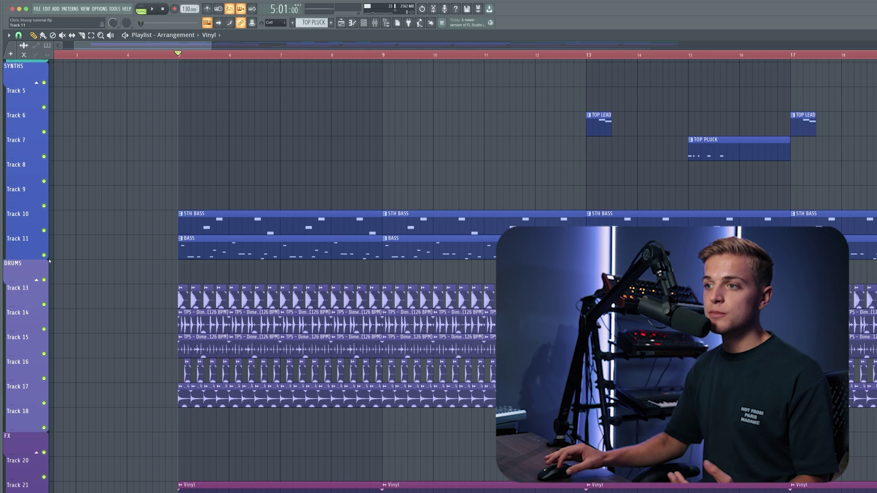
# Play the intro from bar 5 and examine the bass notes and drum clips in its first bar.
pyautogui.press('space')
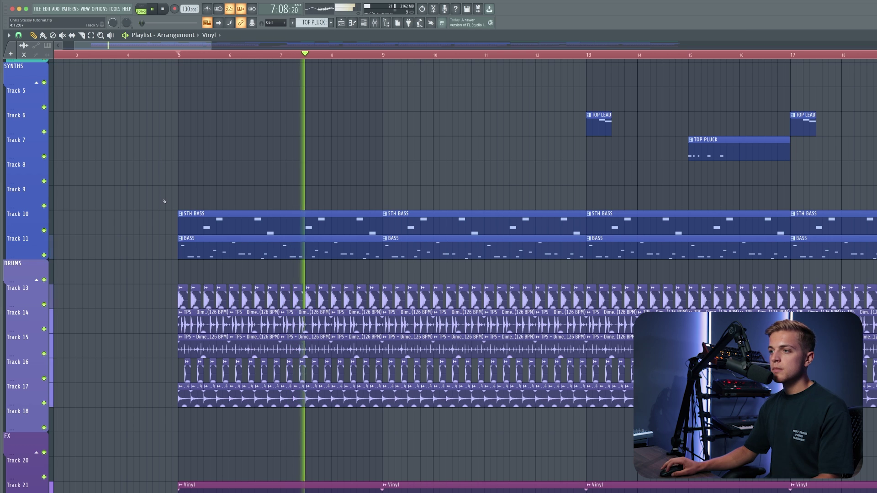
pyautogui.press('space')
pyautogui.scroll(10, 192, 379)
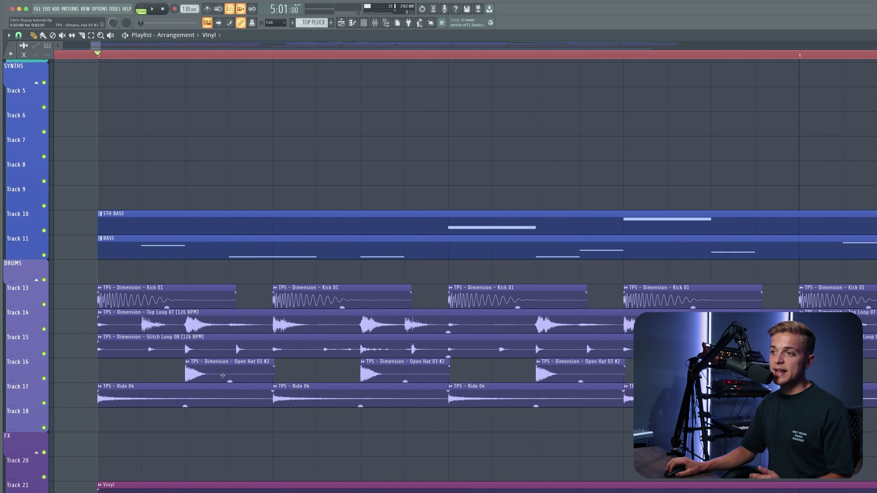
pyautogui.scroll(-10, 277, 374)
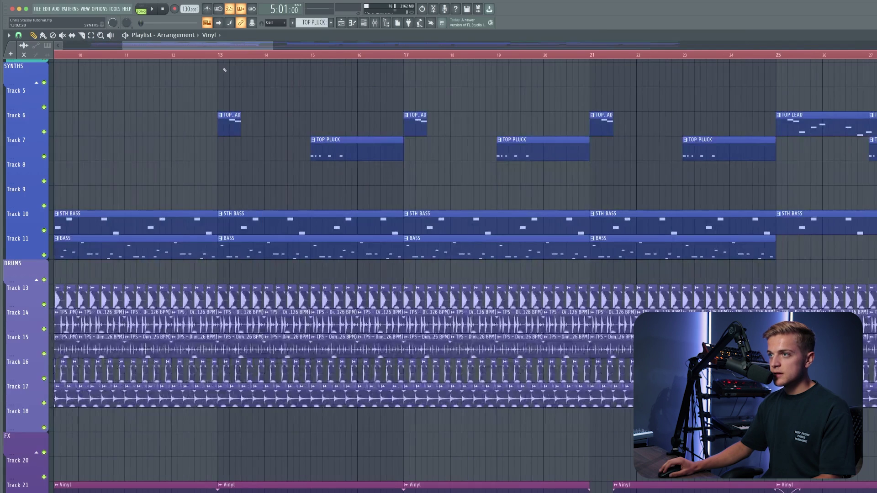
# Play the arrangement from bar 13, where the short TOP LEAD enters, and jump ahead to the TOP PLUCK at bar 15.
pyautogui.click(219, 55)
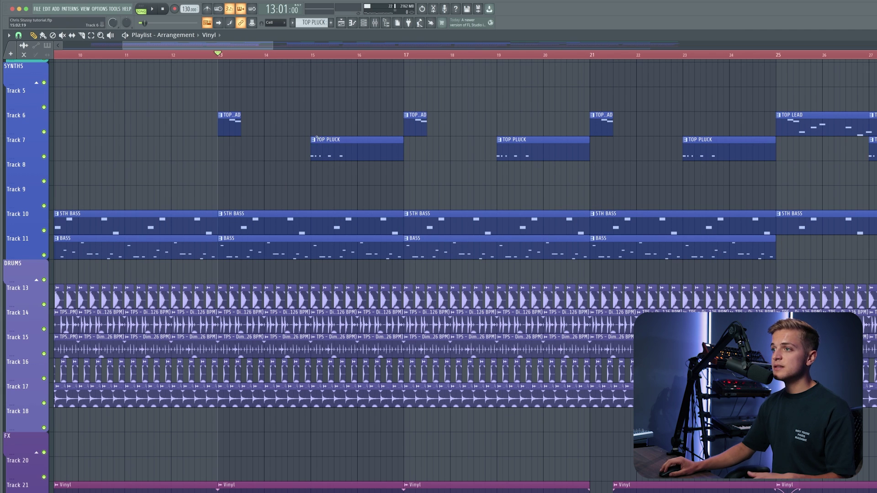
pyautogui.press('space')
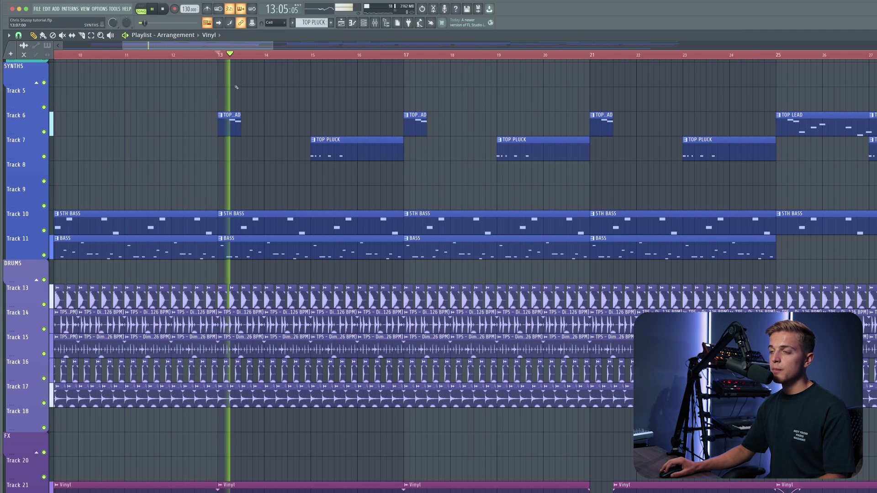
pyautogui.click(311, 57)
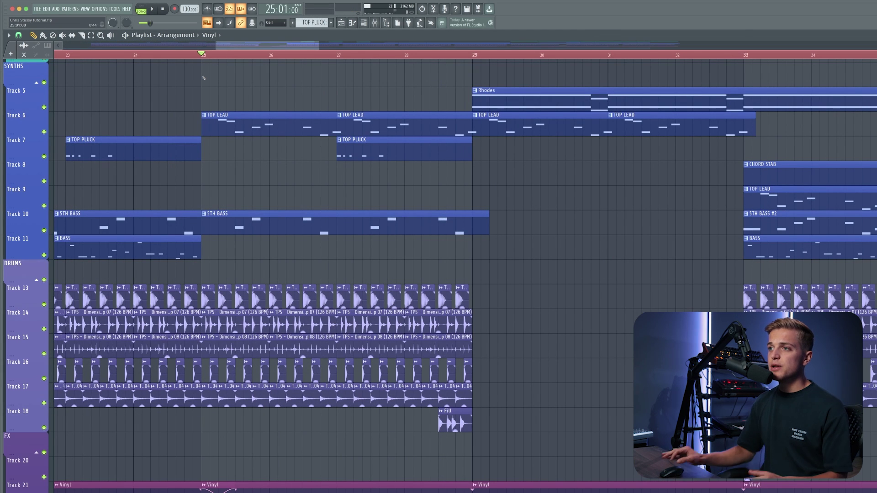
# Play the section from bar 25 with TOP LEAD and 5TH BASS over the drums, without the BASS layer.
pyautogui.moveTo(204, 76); pyautogui.dragTo(156, 67)
pyautogui.press('super+z')
pyautogui.click(147, 56)
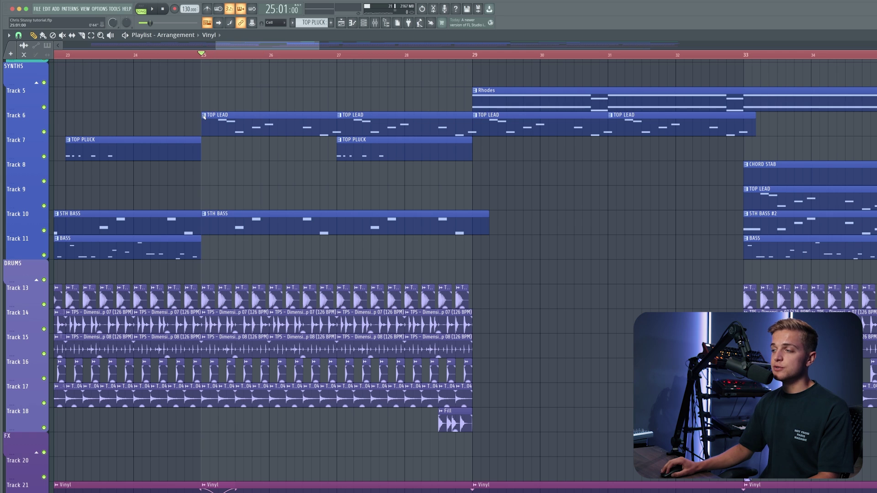
pyautogui.press('space')
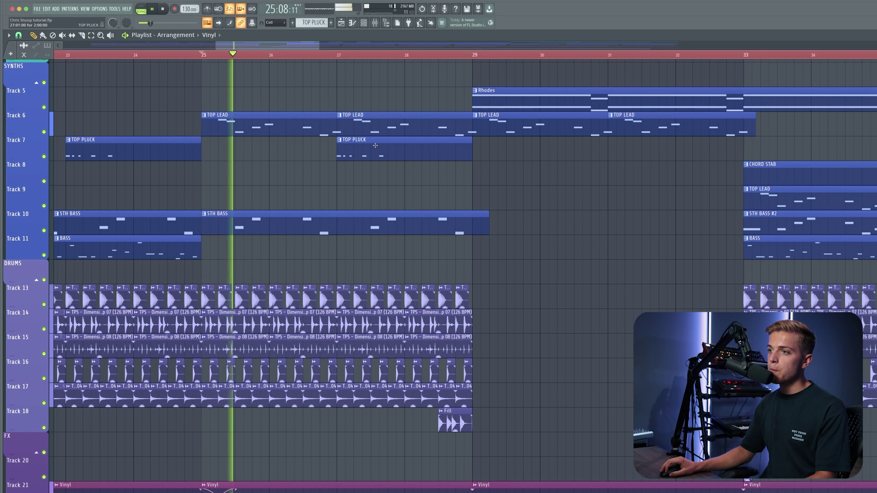
pyautogui.scroll(-1, 397, 112)
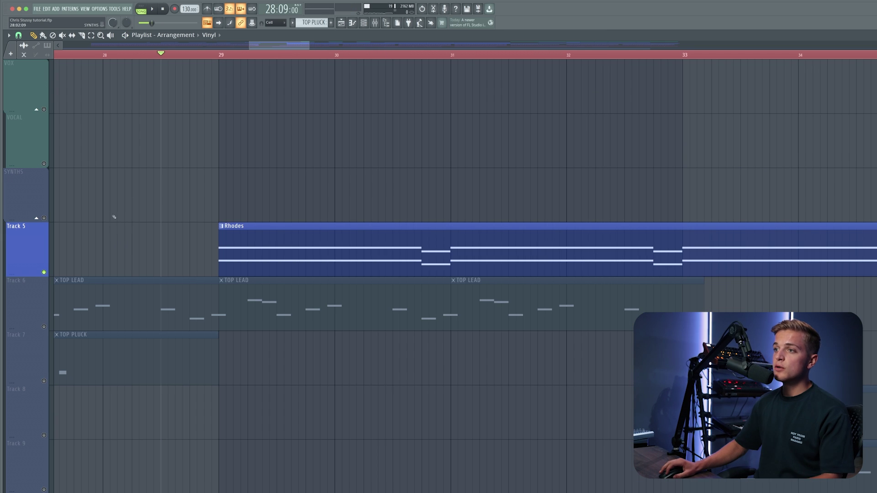
# Unsolo the Rhodes on Track 5 and play the break from bar 29 with all tracks active.
pyautogui.click(220, 55)
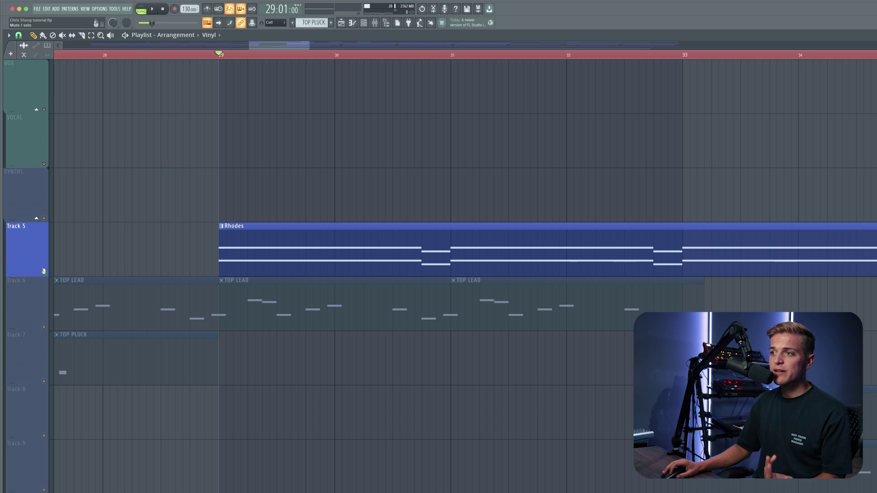
pyautogui.rightClick(44, 272)
pyautogui.press('space')
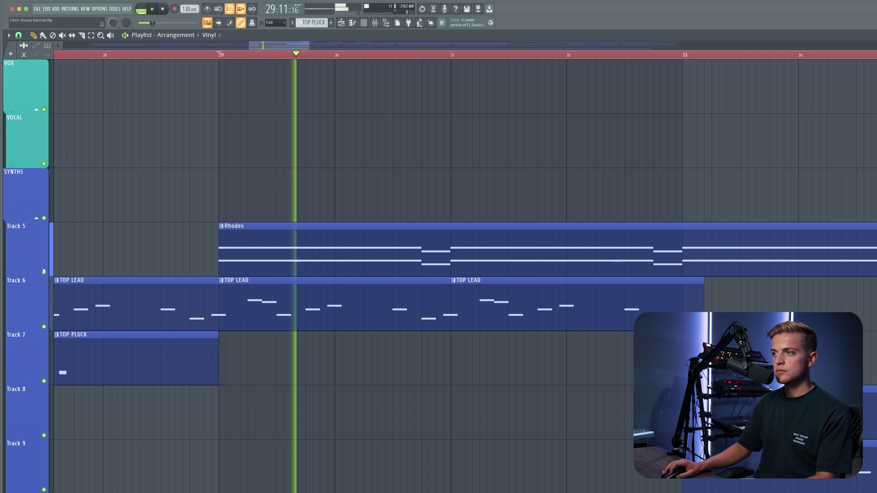
pyautogui.press('space')
# Play the arrangement from 31:09 through the Fill into the drop at bar 33 and the vocal at bar 35.
pyautogui.scroll(-8, 229, 294)
pyautogui.scroll(4, 250, 283)
pyautogui.scroll(-4, 256, 274)
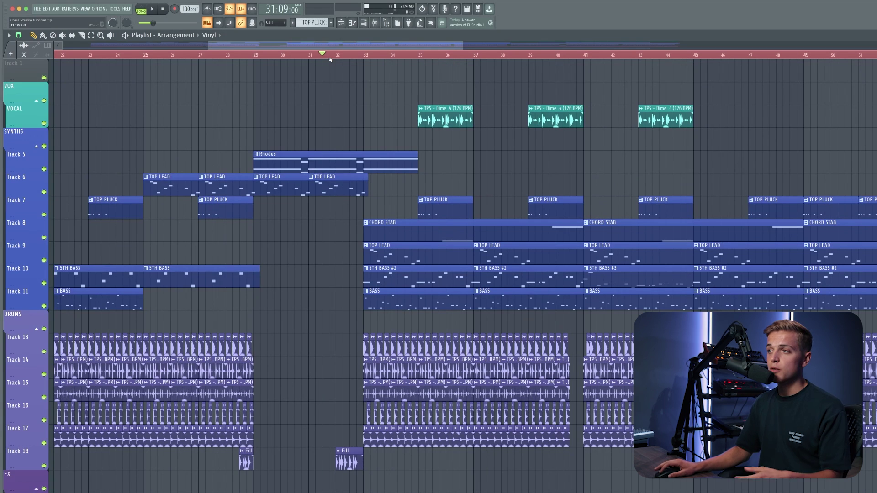
pyautogui.press('space')
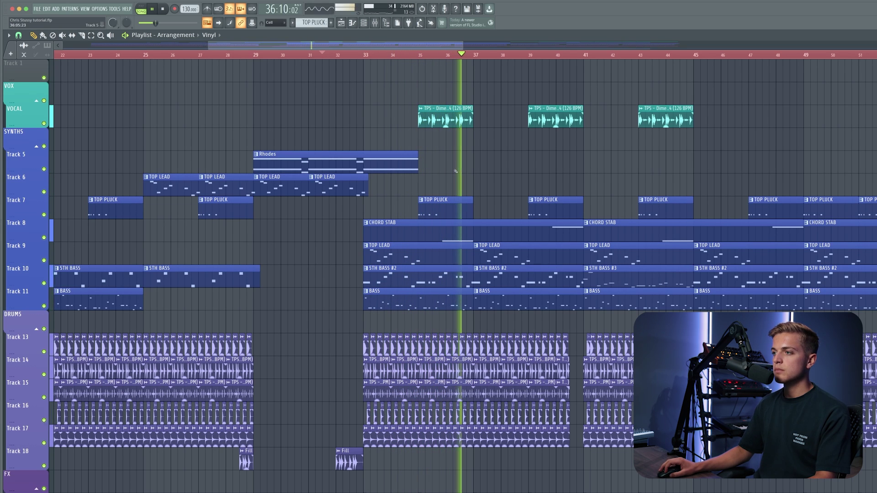
pyautogui.press('space')
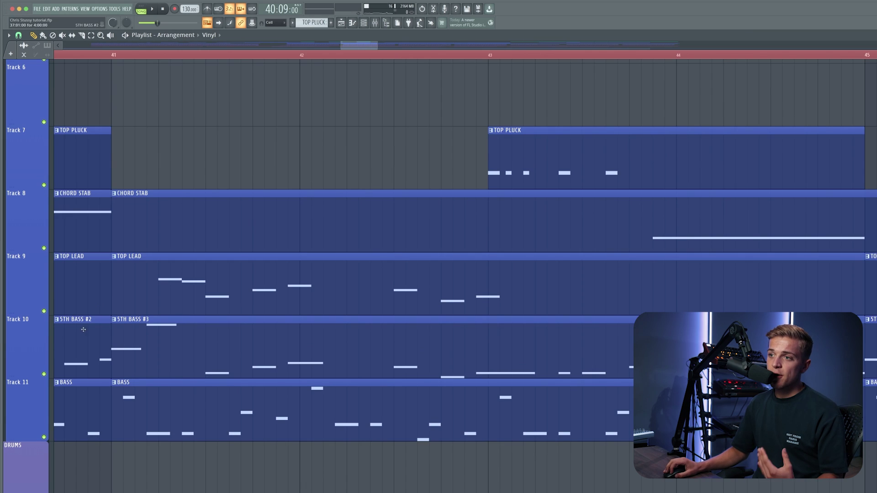
# Isolate Tracks 9, 10 and 11, play the change to 5TH BASS #3 at bar 41, and switch Track 8 back on.
pyautogui.rightClick(44, 374)
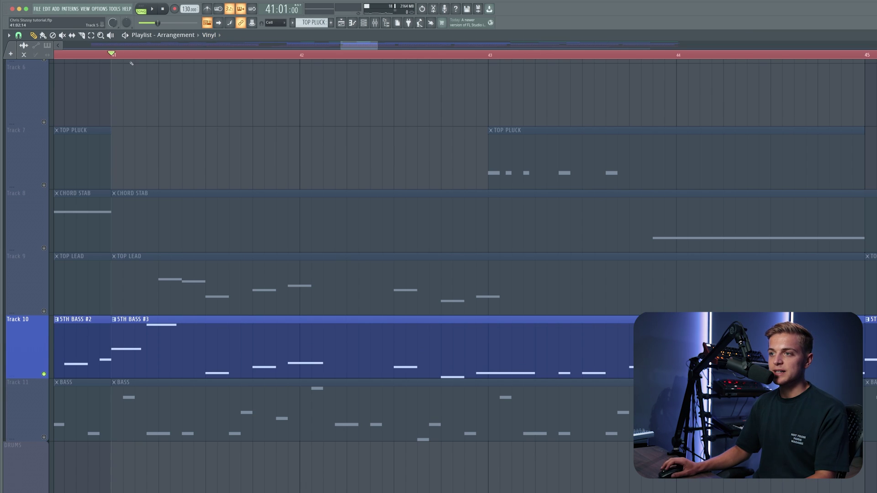
pyautogui.click(44, 311)
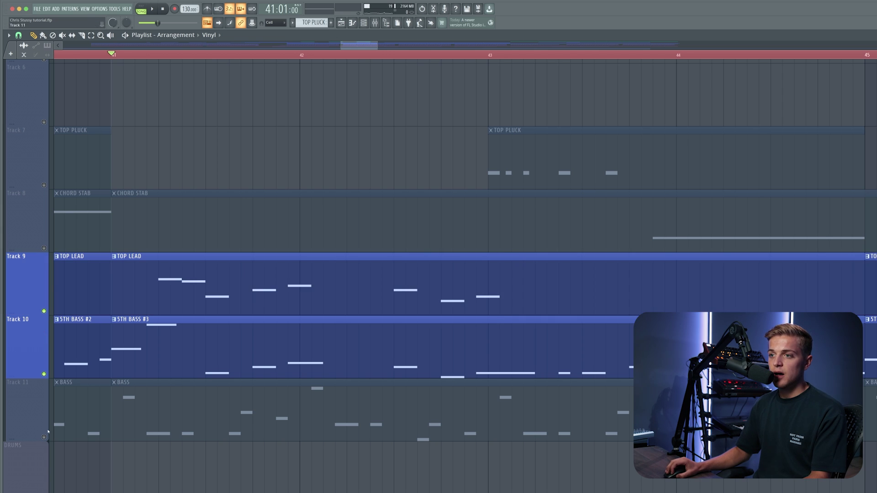
pyautogui.click(45, 437)
pyautogui.scroll(-3, 101, 390)
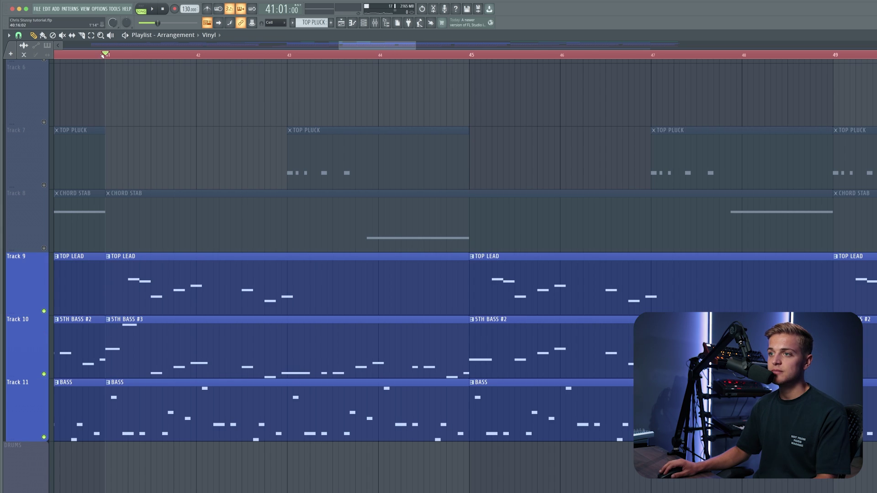
pyautogui.press('space')
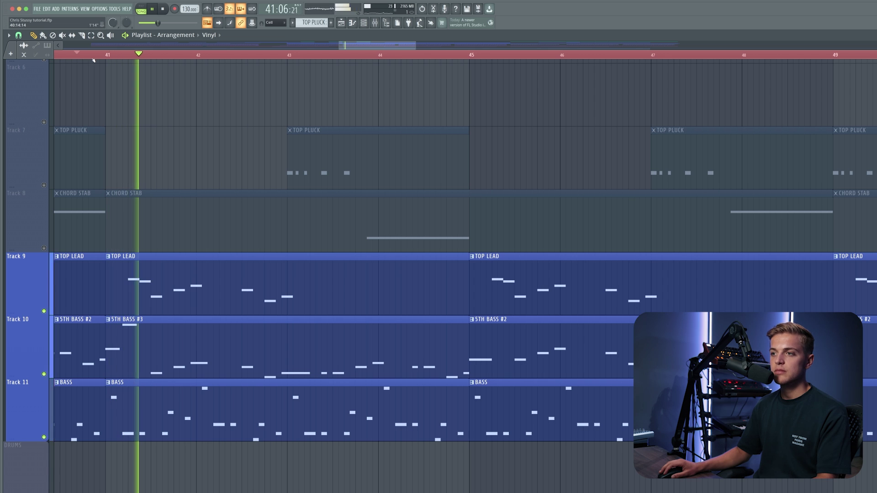
pyautogui.scroll(-4, 253, 319)
pyautogui.press('space')
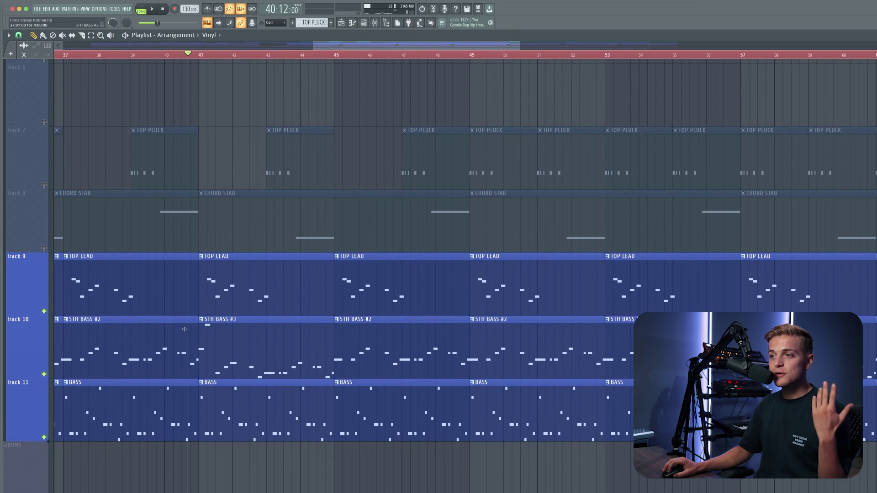
pyautogui.scroll(-3, 184, 329)
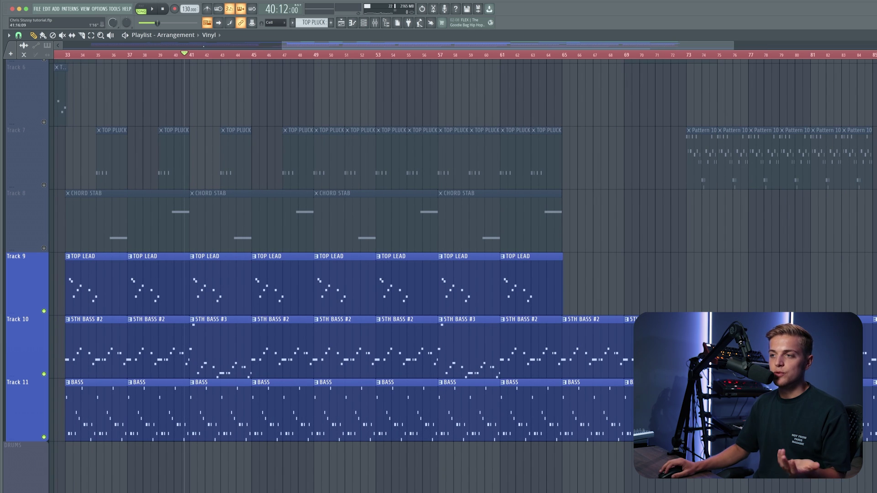
pyautogui.click(44, 249)
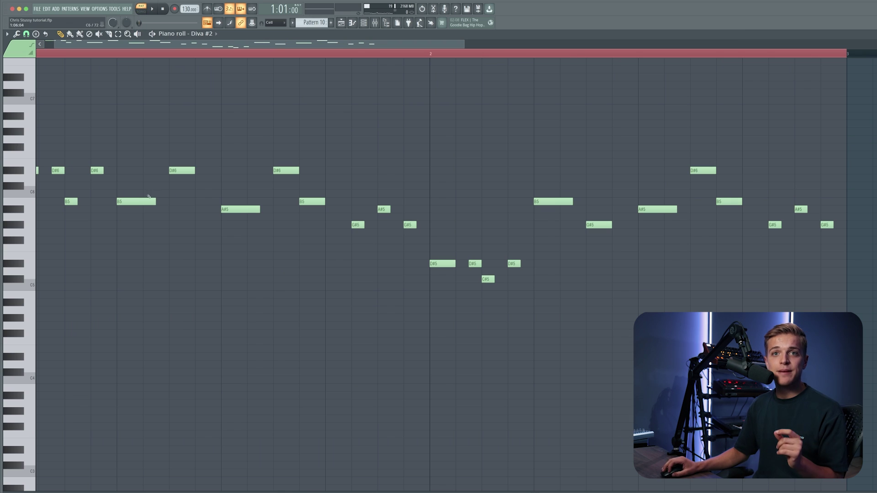
# Examine the two-bar Diva #2 melody of Pattern 10 in the piano roll and play the pattern.
pyautogui.scroll(-2, 137, 193)
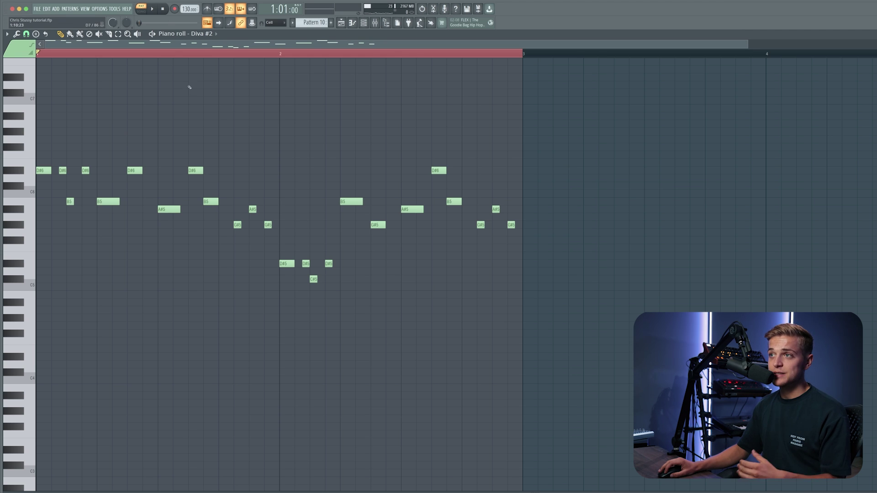
pyautogui.press('space')
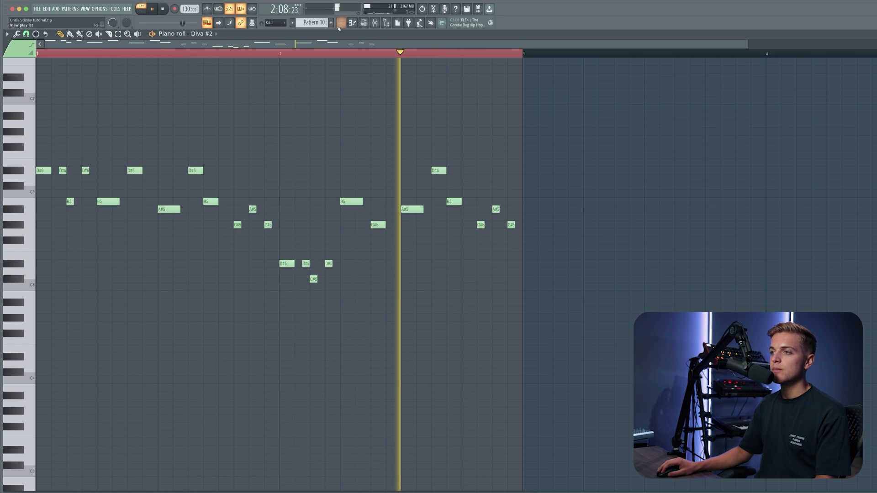
pyautogui.press('space')
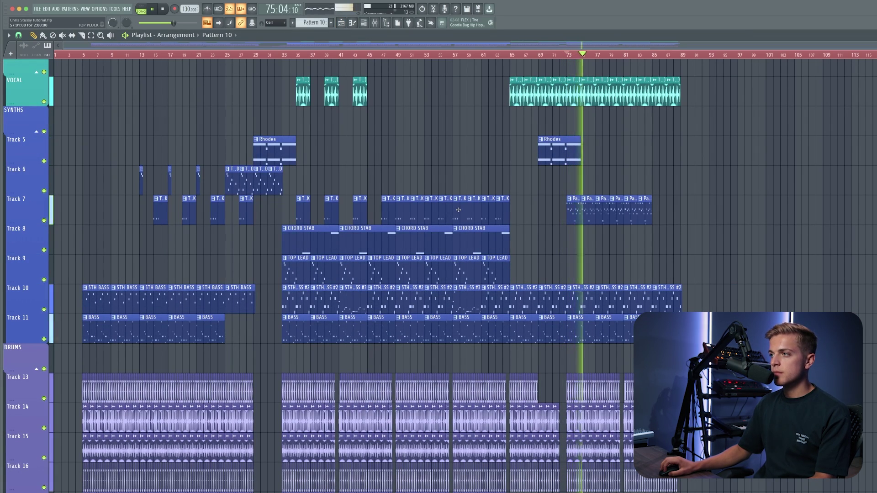
# Look over the whole arrangement while it plays from bar 73 with Pattern 10 on Track 7, and stop playback.
pyautogui.scroll(-4, 459, 210)
pyautogui.scroll(4, 459, 210)
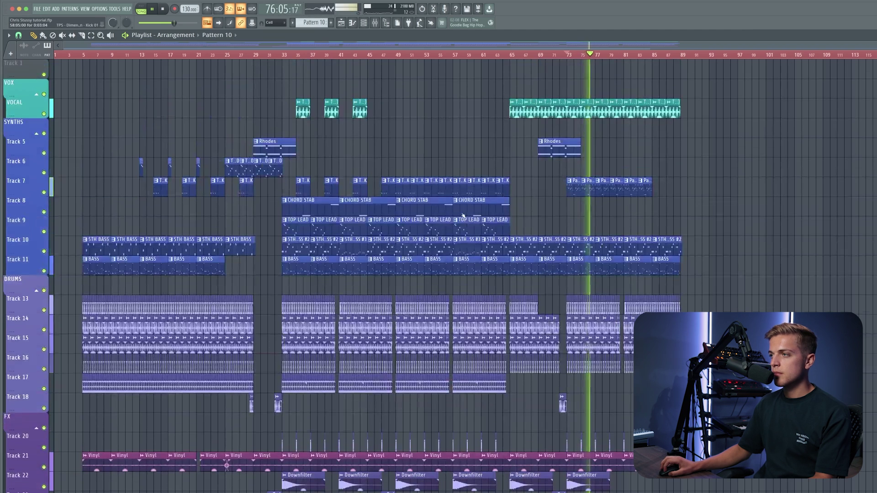
pyautogui.press('space')
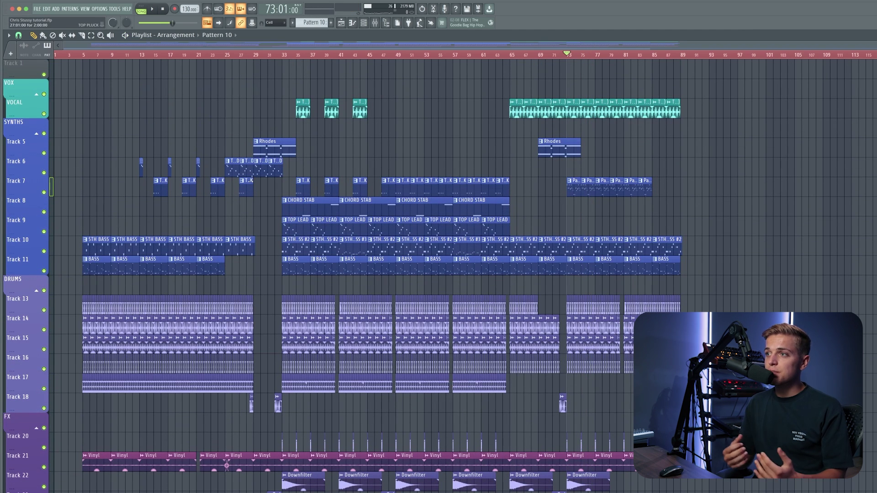